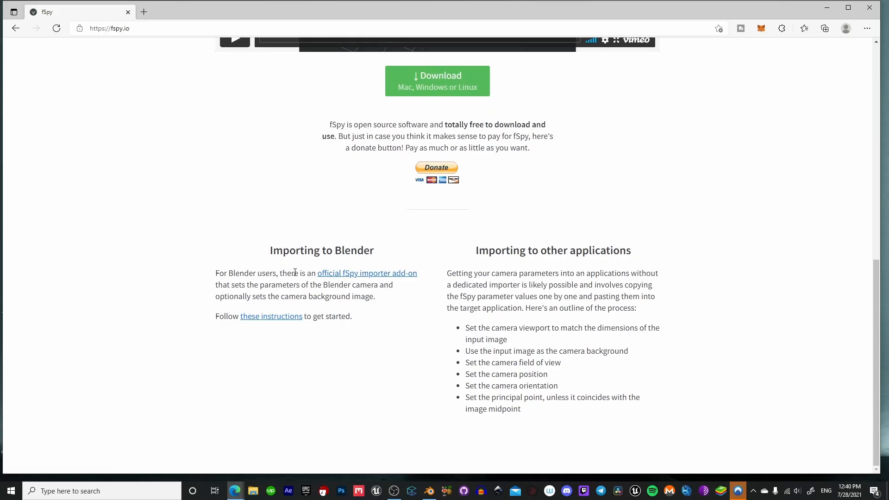
# Step: Switch to Blender and look at the add-ons list in the preferences
pyautogui.click(429, 492)
pyautogui.click(259, 208)
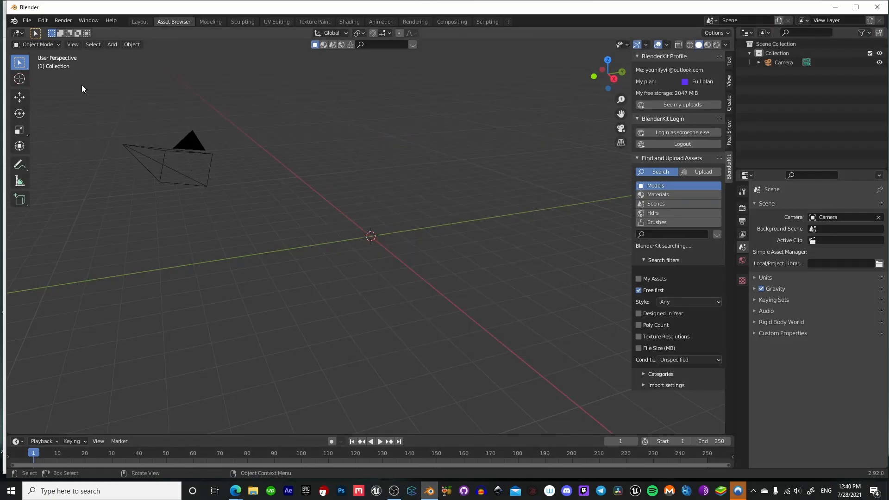
pyautogui.click(43, 20)
pyautogui.click(71, 162)
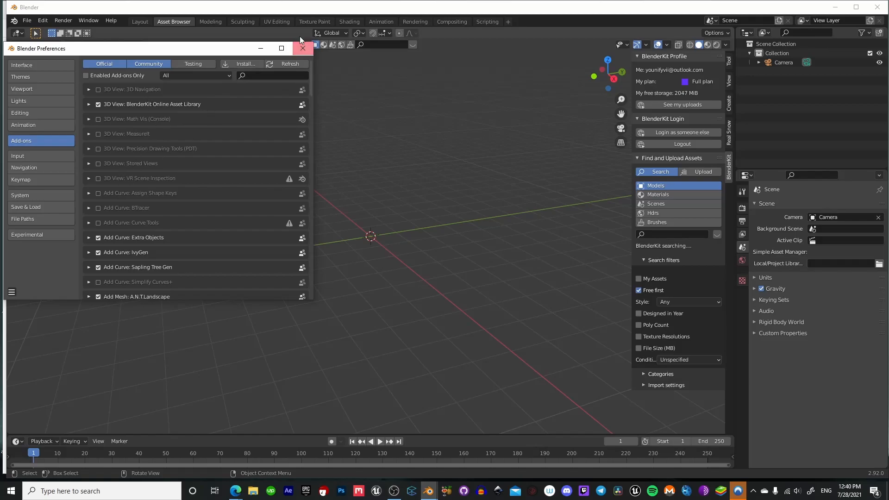
pyautogui.click(302, 49)
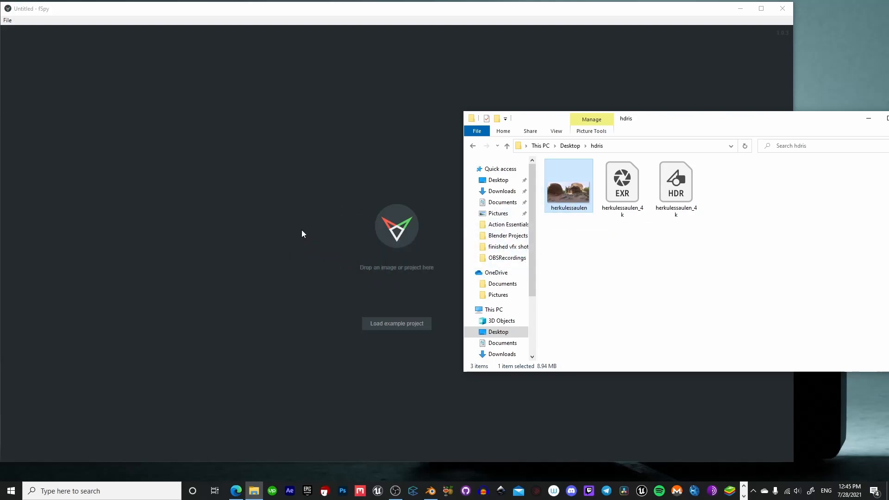
# Step: Load the herkulessaulen image into fSpy and set the second vanishing point axis to z
pyautogui.moveTo(291, 281); pyautogui.dragTo(298, 273)
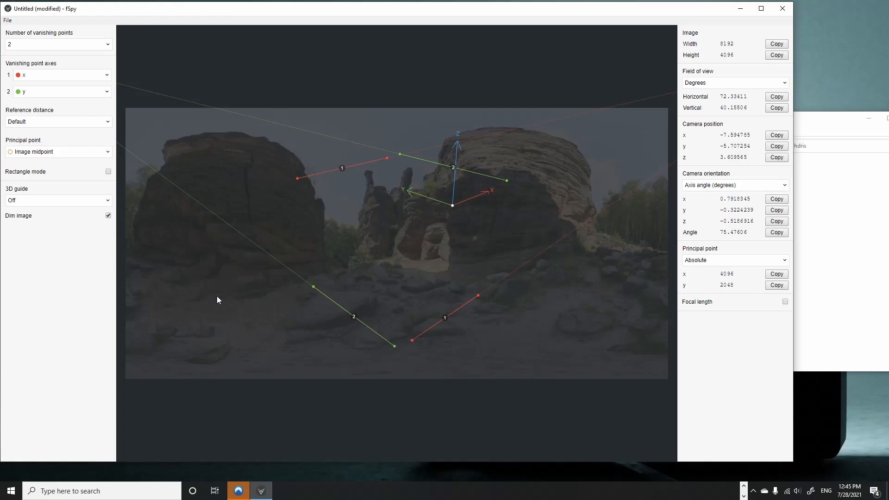
pyautogui.click(33, 95)
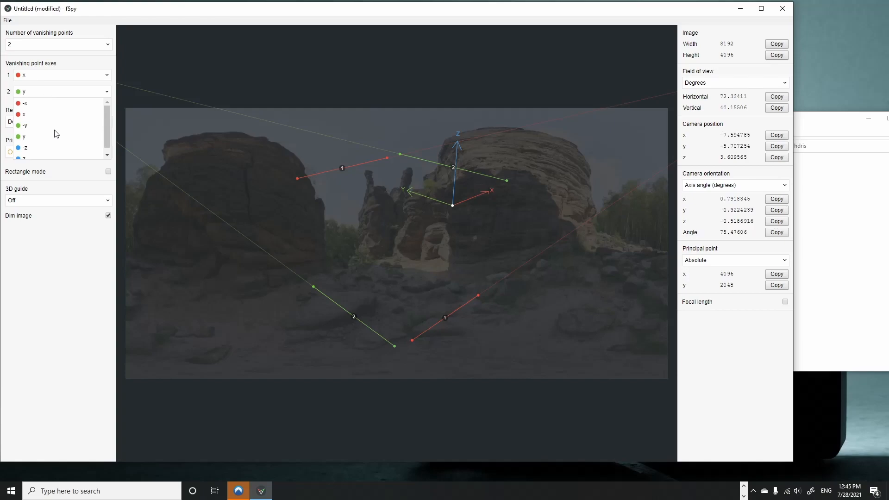
pyautogui.scroll(-1, 50, 138)
pyautogui.click(29, 153)
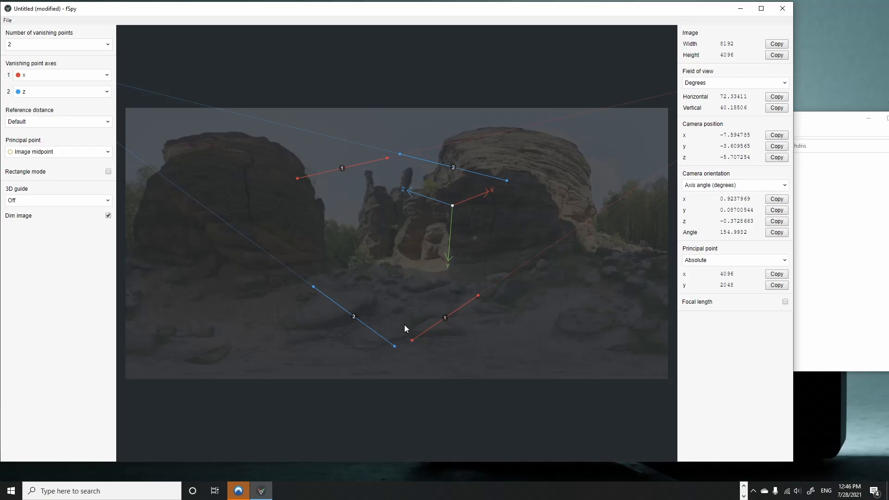
# Step: Align the two z-axis vanishing lines vertically along the left and right edges of the image, spanning its full height
pyautogui.moveTo(394, 346); pyautogui.dragTo(305, 362)
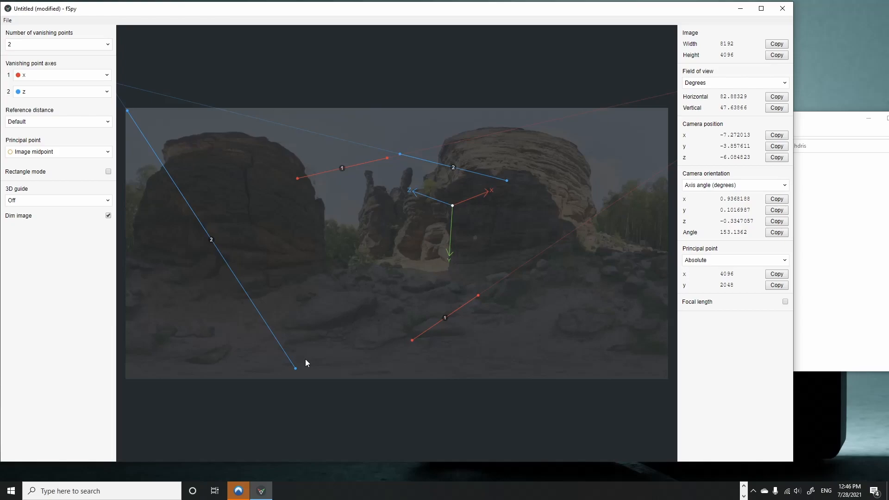
pyautogui.moveTo(296, 369); pyautogui.dragTo(127, 381)
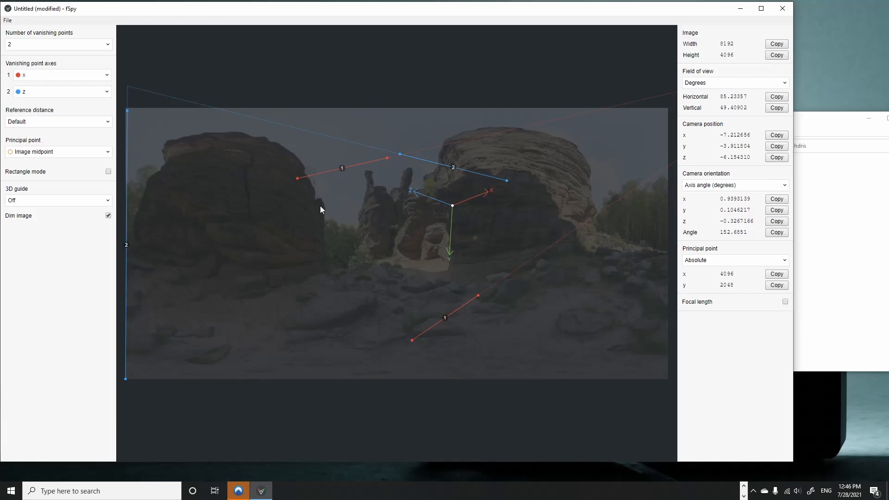
pyautogui.moveTo(401, 155); pyautogui.dragTo(649, 111)
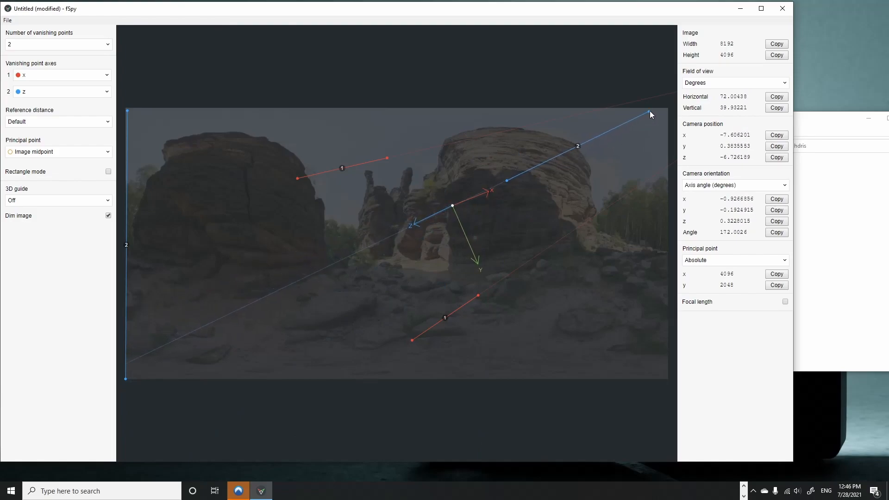
pyautogui.moveTo(507, 181); pyautogui.dragTo(658, 380)
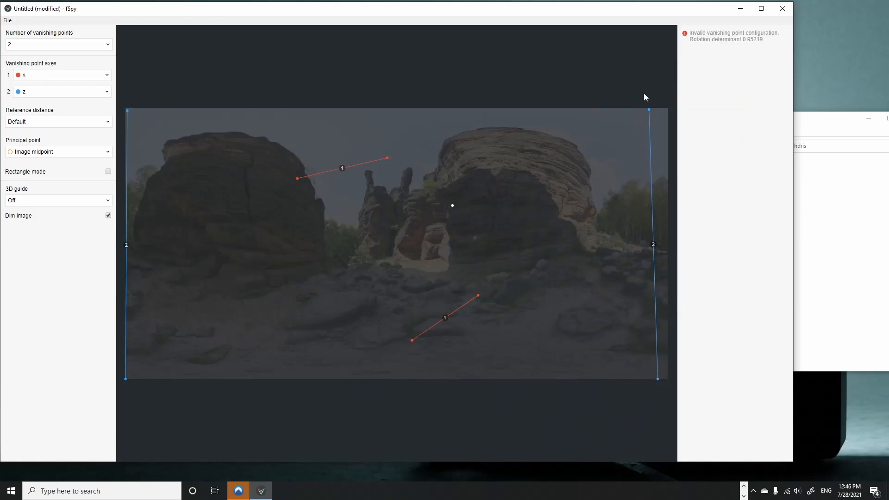
pyautogui.moveTo(648, 110); pyautogui.dragTo(656, 110)
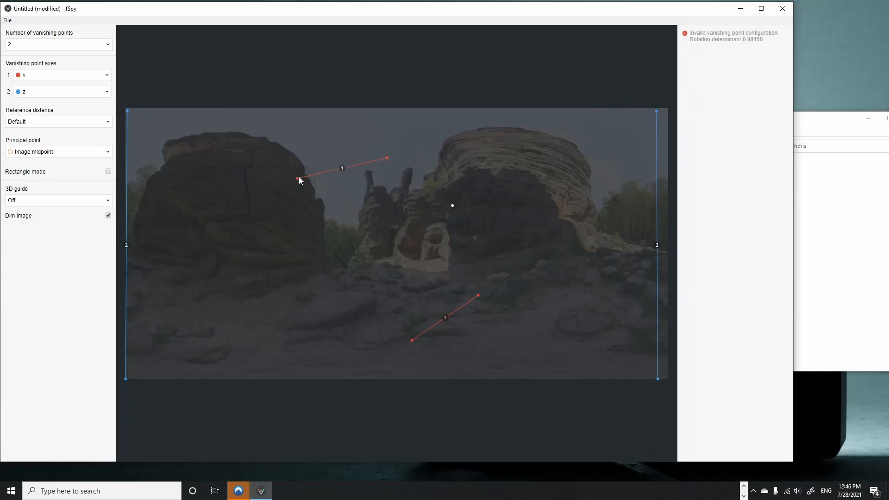
# Step: Place the two x-axis vanishing lines along the ground, running from the image's side edges inward to the bases of the two rock formations
pyautogui.moveTo(298, 178); pyautogui.dragTo(134, 374)
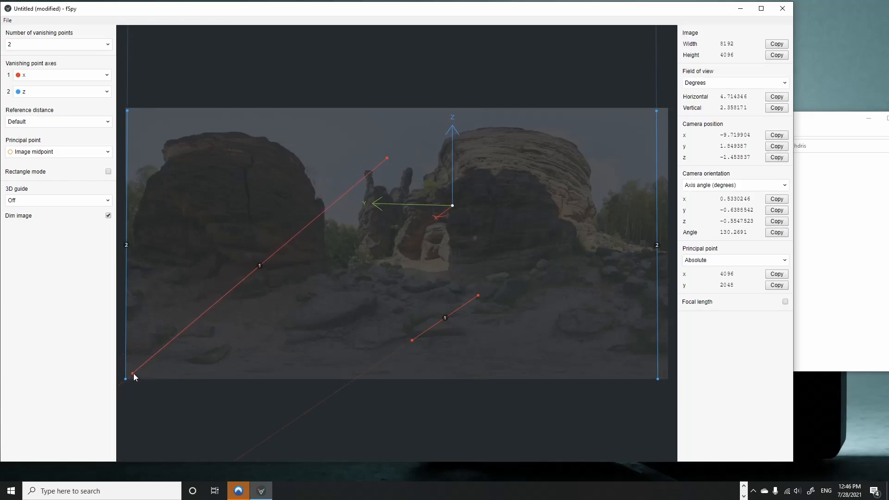
pyautogui.moveTo(386, 159); pyautogui.dragTo(322, 262)
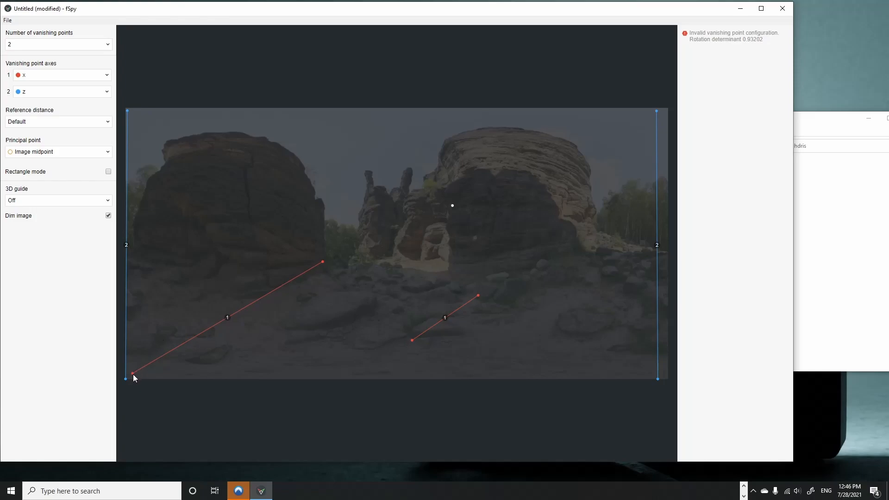
pyautogui.moveTo(132, 373); pyautogui.dragTo(126, 290)
pyautogui.moveTo(479, 295); pyautogui.dragTo(424, 261)
pyautogui.moveTo(412, 340); pyautogui.dragTo(655, 327)
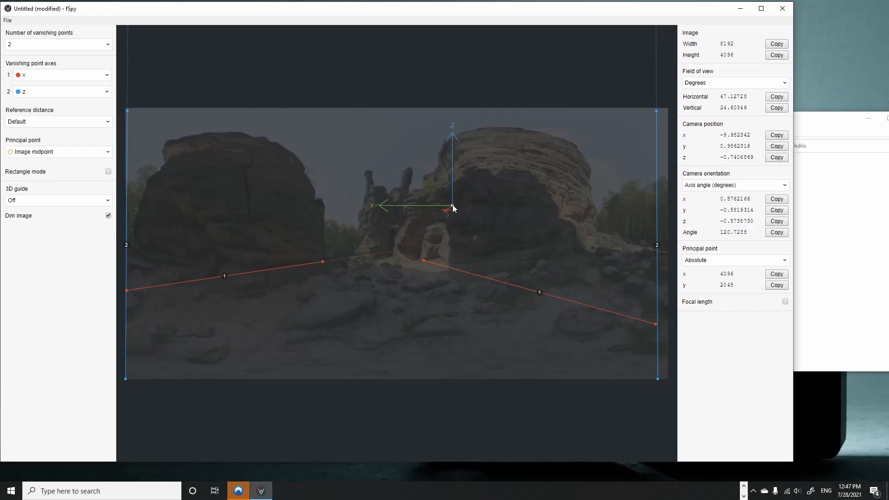
# Step: Move the origin onto the foreground ground near the image's lower middle and refine the inner end of the right x-axis line
pyautogui.moveTo(452, 204); pyautogui.dragTo(388, 343)
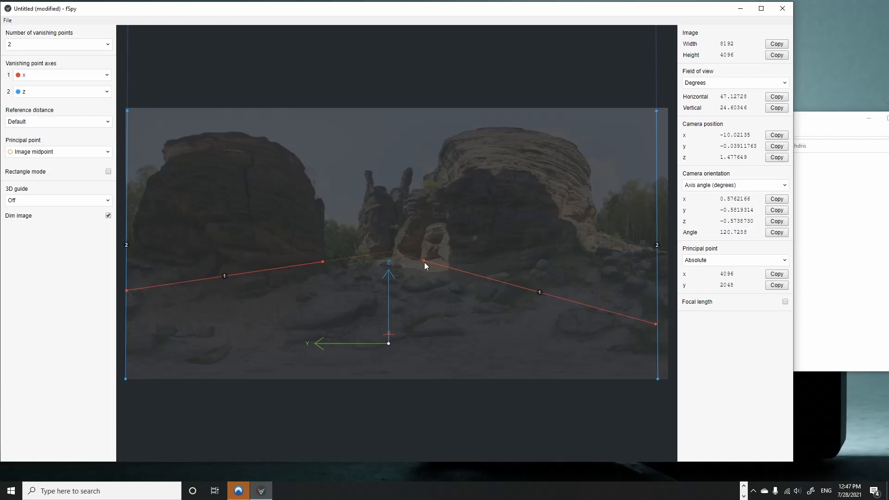
pyautogui.moveTo(425, 263); pyautogui.dragTo(440, 274)
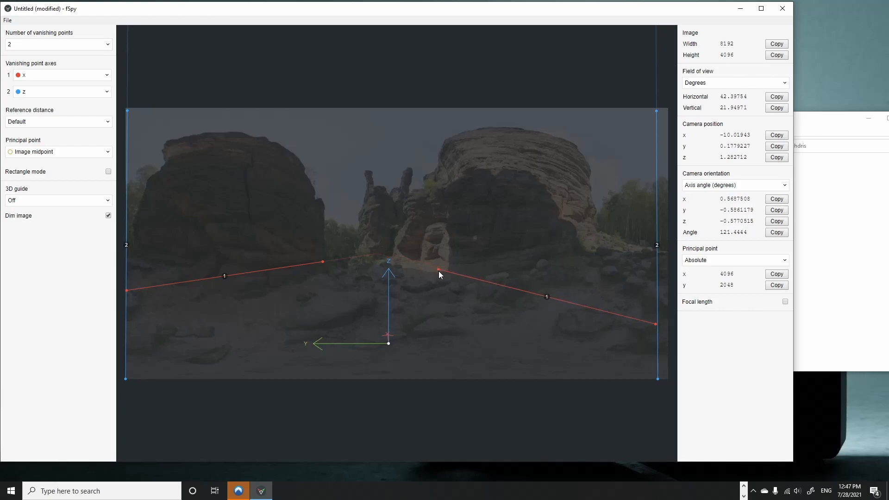
# Step: Set the 3D guide to xy grid floor
pyautogui.click(56, 203)
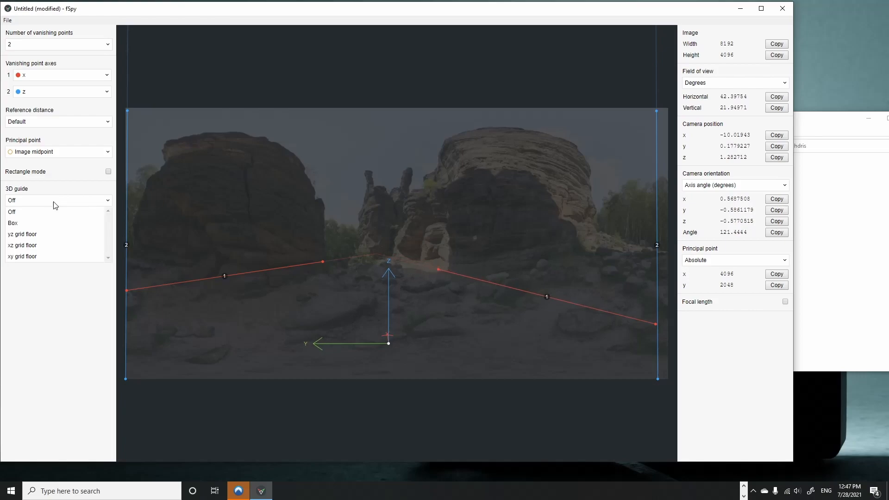
pyautogui.click(37, 257)
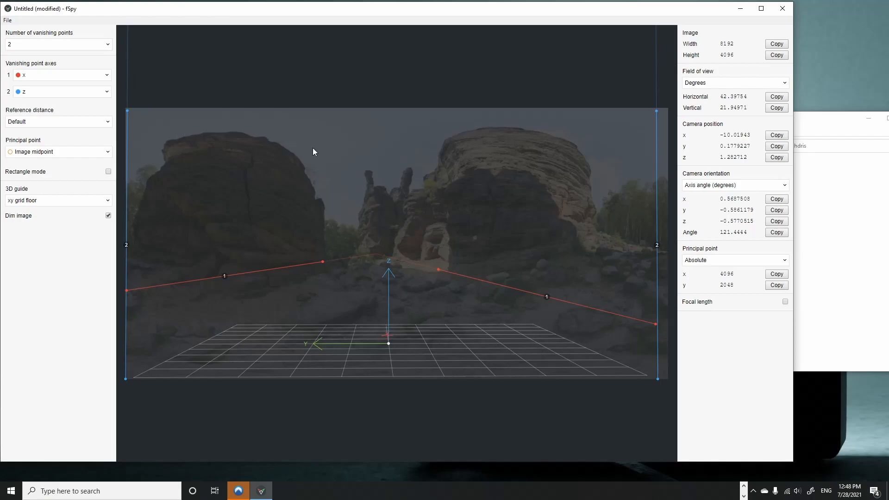
# Step: Save the fSpy project as "test tutorial" in the hdris folder on the Desktop
pyautogui.click(7, 21)
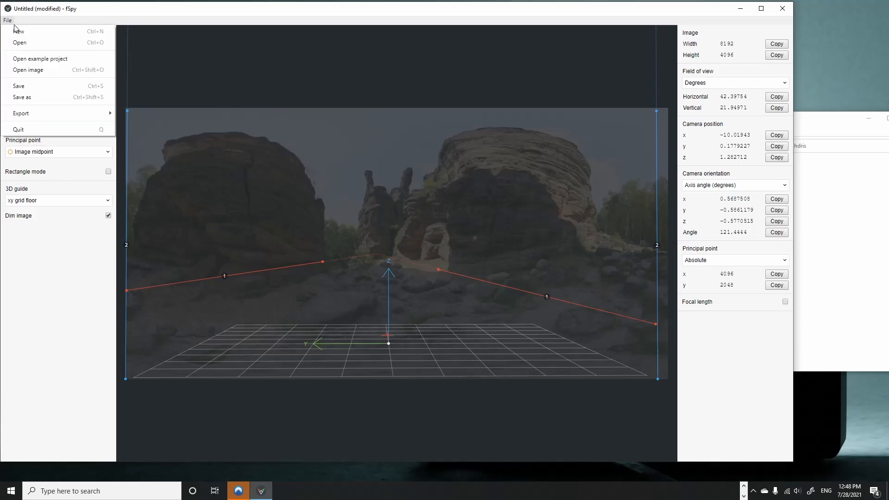
pyautogui.click(36, 98)
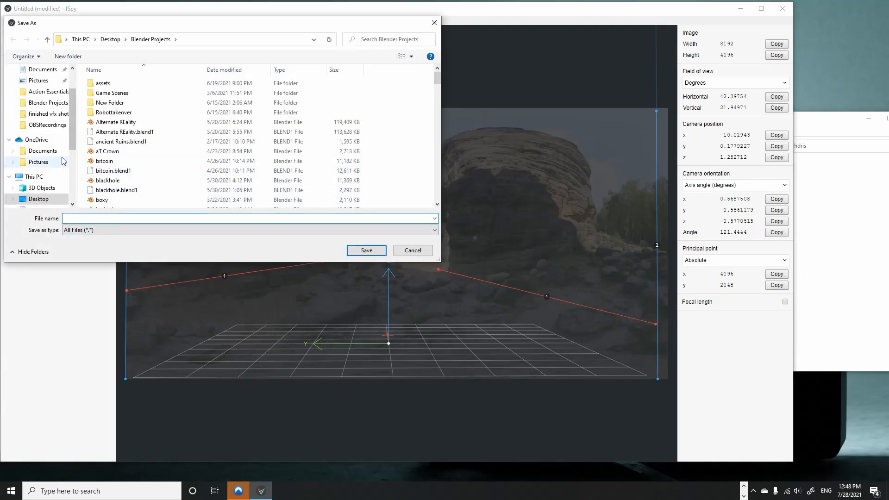
pyautogui.click(37, 199)
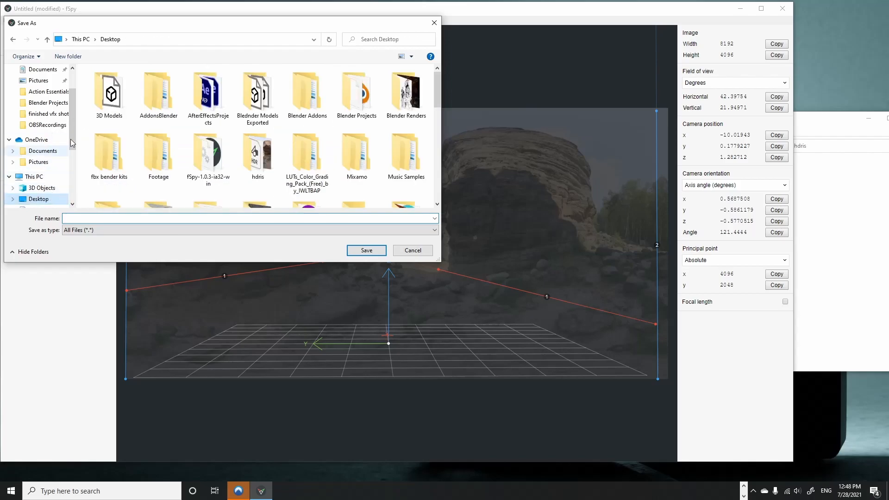
pyautogui.scroll(-2, 199, 142)
pyautogui.click(264, 91)
pyautogui.doubleClick(265, 91)
pyautogui.click(188, 217)
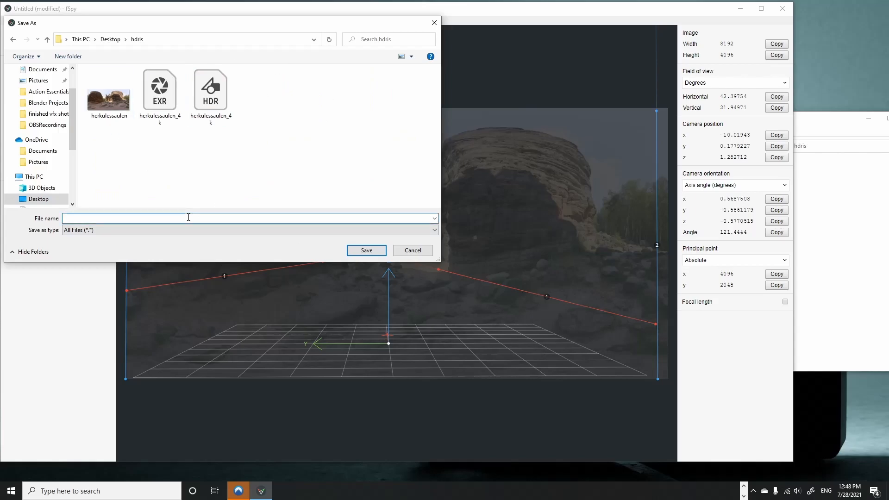
pyautogui.write('test tutorial')
pyautogui.press('Return')
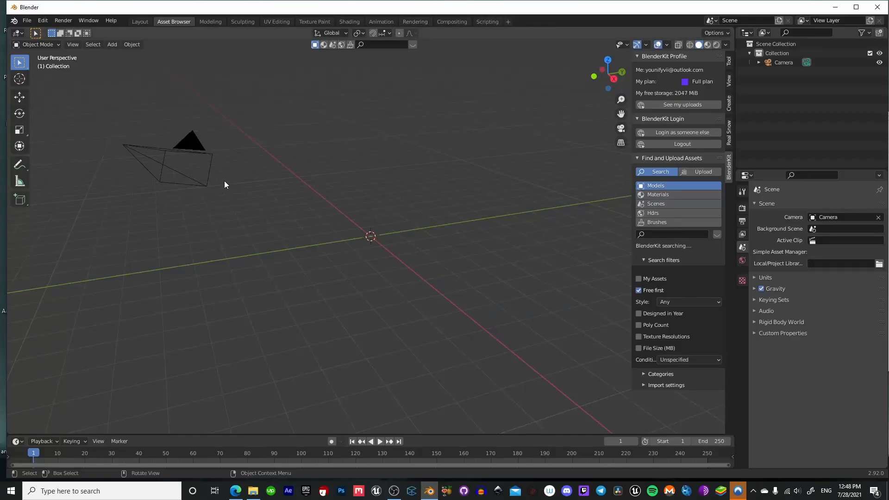
# Step: Switch to a maximized Blender window and import the test tutorial.fspy project with its background image
pyautogui.doubleClick(229, 6)
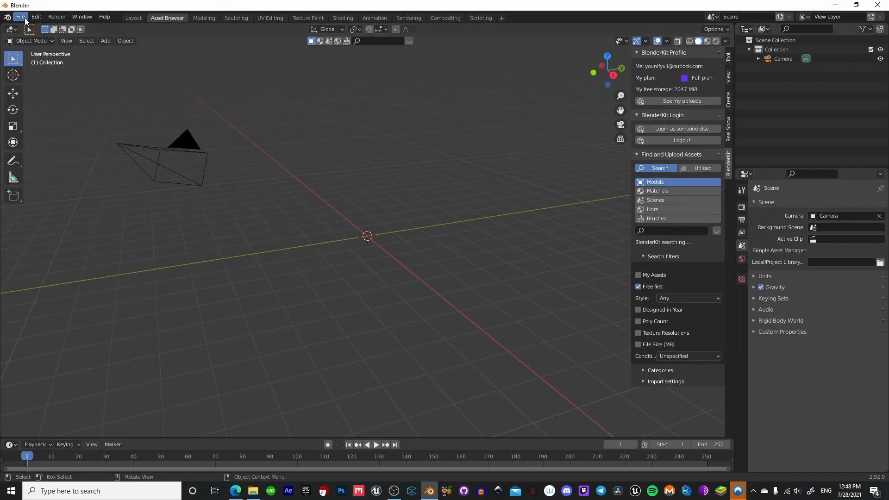
pyautogui.click(24, 17)
pyautogui.moveTo(49, 142)
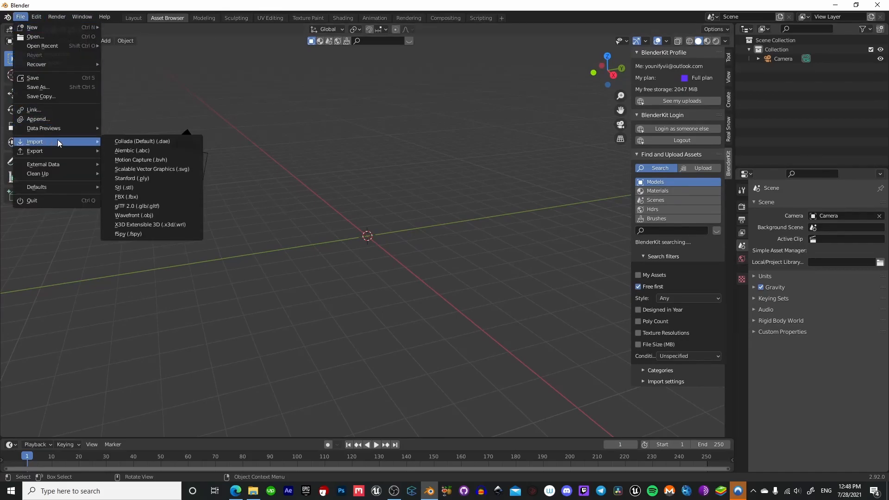
pyautogui.click(20, 17)
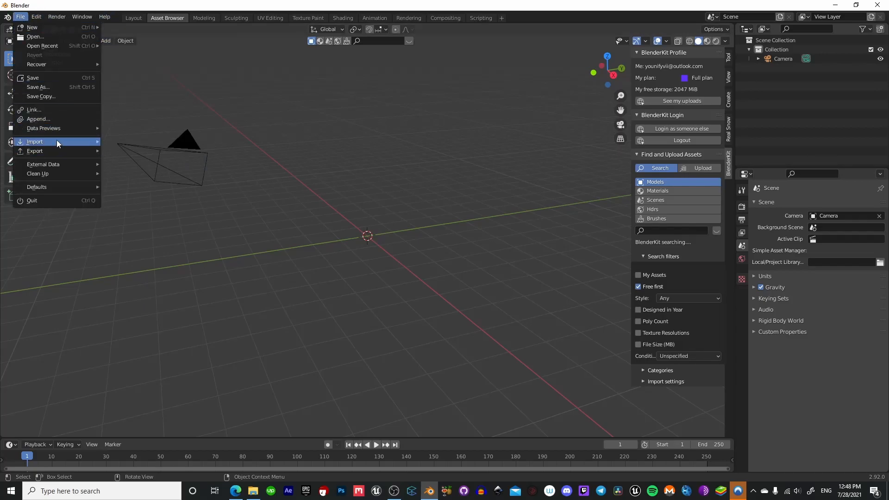
pyautogui.moveTo(56, 141)
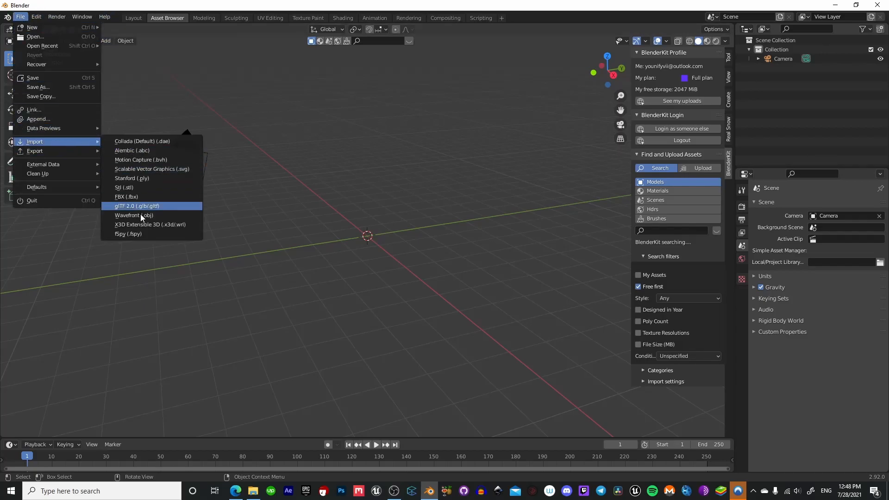
pyautogui.click(131, 236)
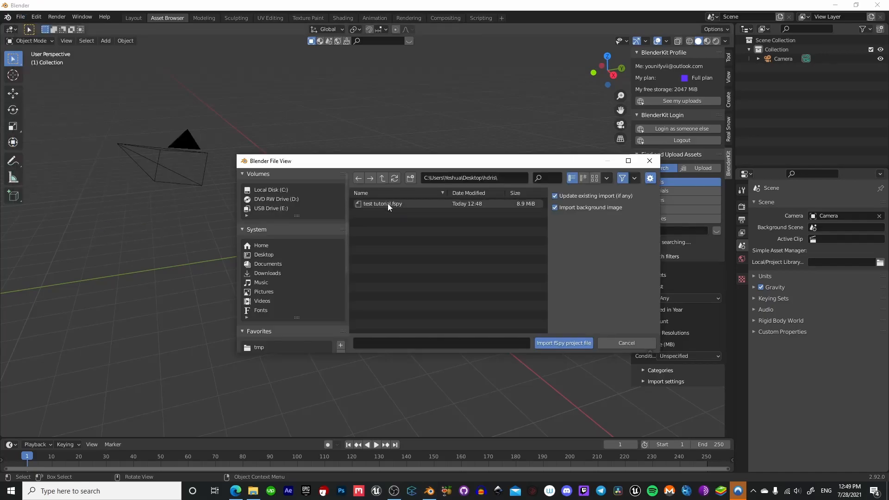
pyautogui.click(374, 205)
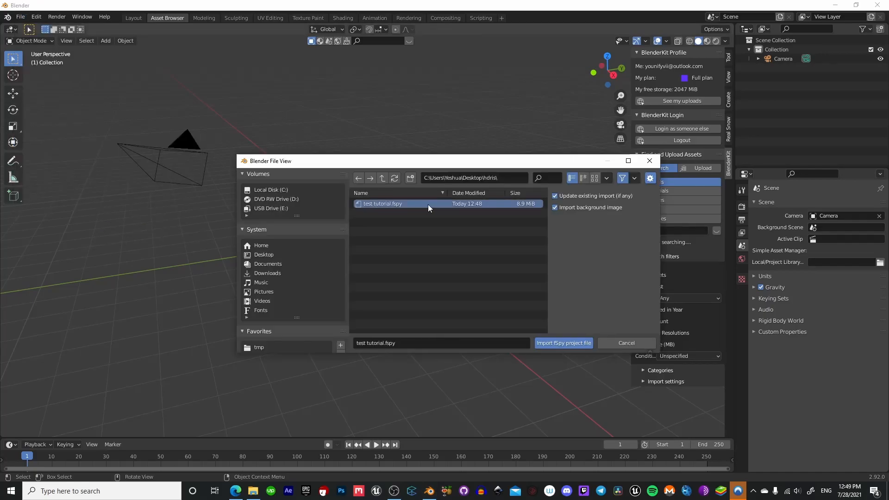
pyautogui.click(576, 341)
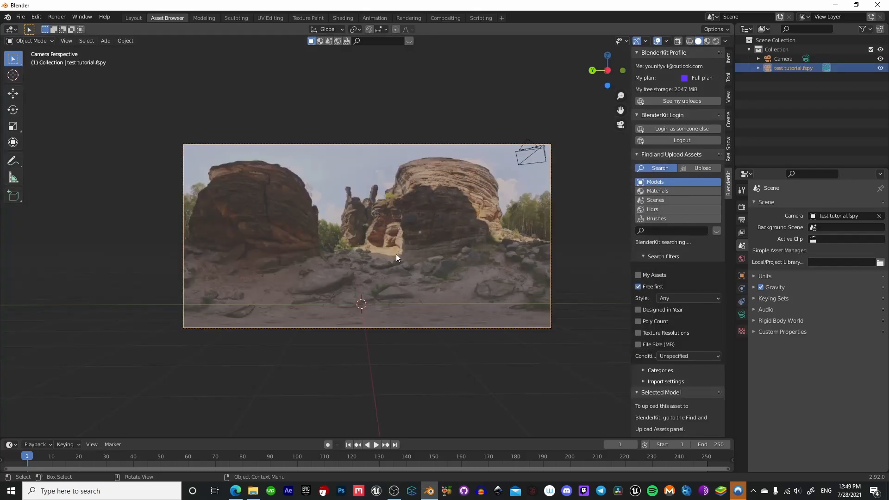
# Step: Delete the original Camera object from the scene, keeping the imported test tutorial.fspy camera
pyautogui.scroll(4, 377, 235)
pyautogui.scroll(-3, 377, 235)
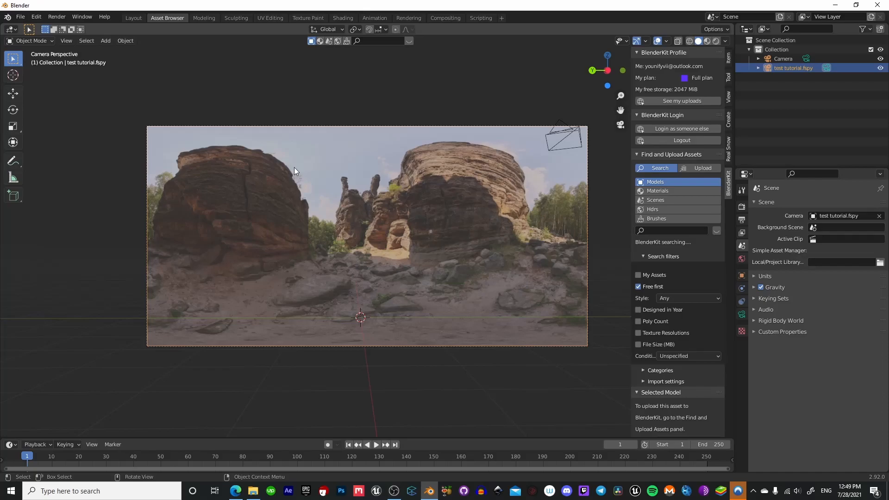
pyautogui.click(786, 61)
pyautogui.rightClick(785, 61)
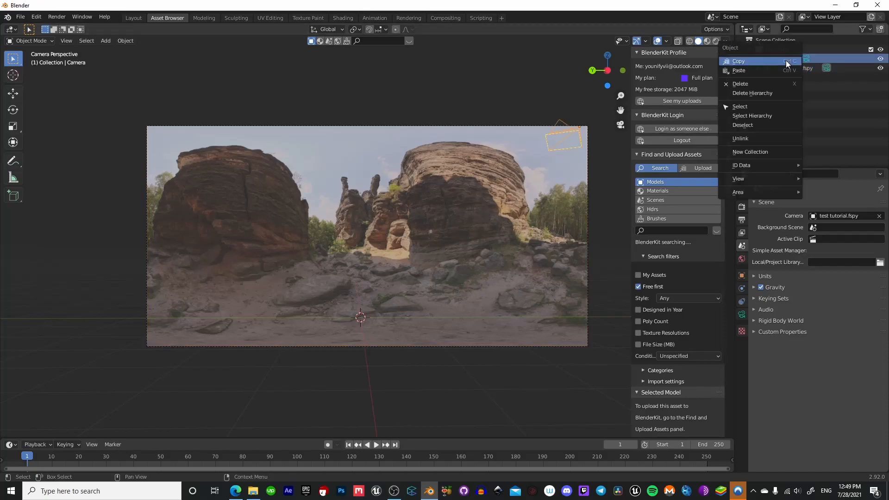
pyautogui.click(759, 83)
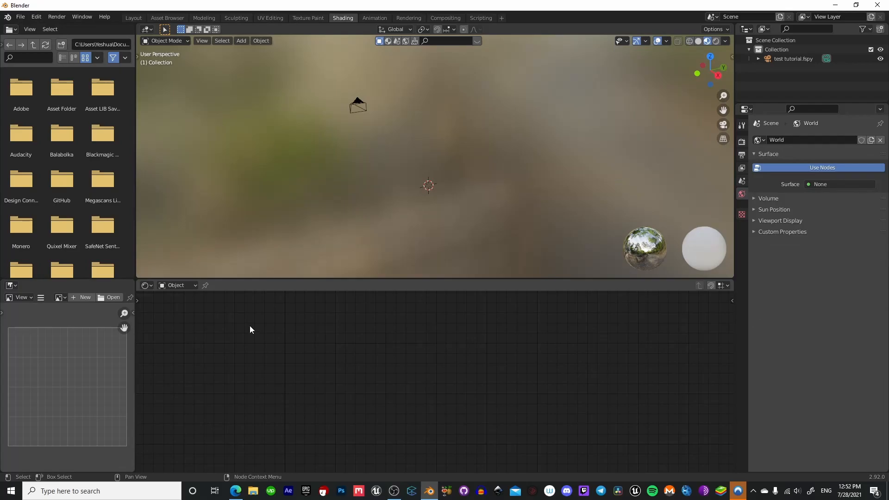
# Step: Show the World shader nodes and add an Environment Texture node beside the World Output
pyautogui.click(178, 284)
pyautogui.click(178, 310)
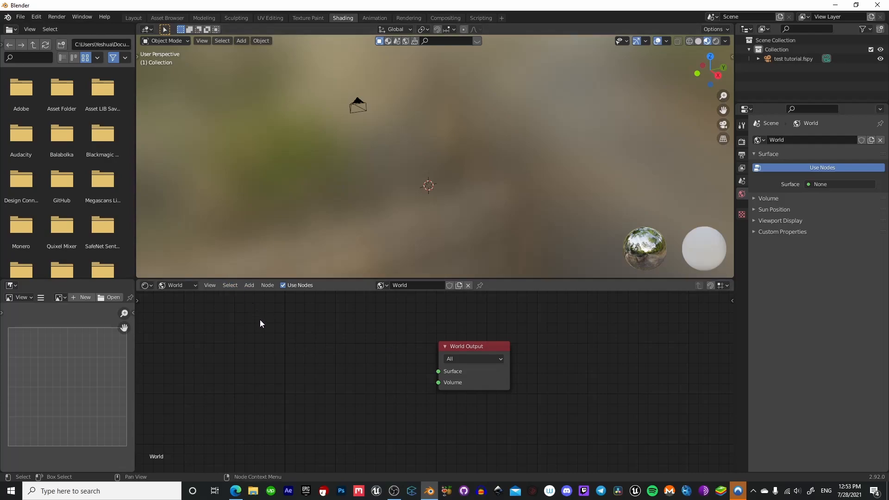
pyautogui.hotkey('shift', 'a')
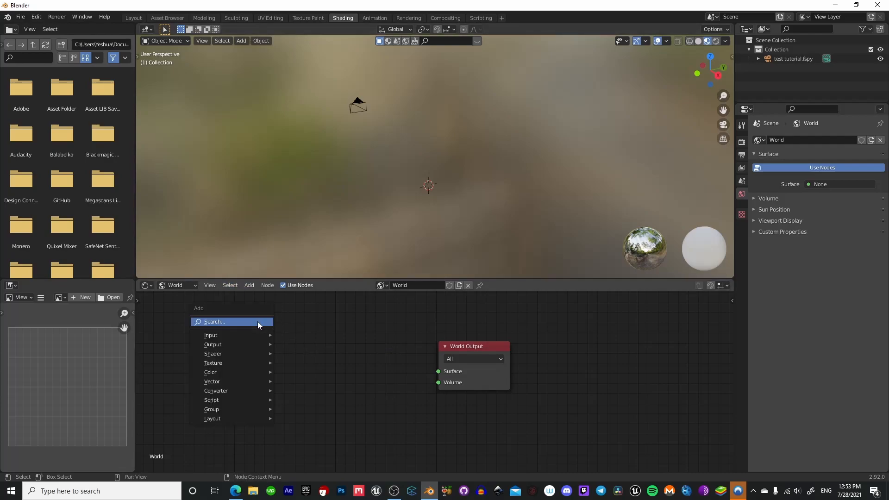
pyautogui.write('env')
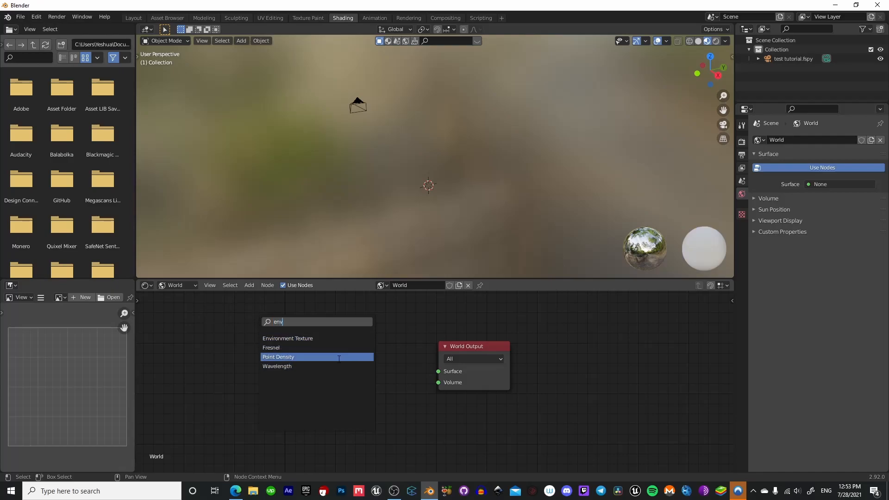
pyautogui.click(325, 339)
pyautogui.click(339, 347)
# Step: Load herkulessaulen_4k.hdr from the Desktop's hdris folder into the Environment Texture node
pyautogui.click(363, 360)
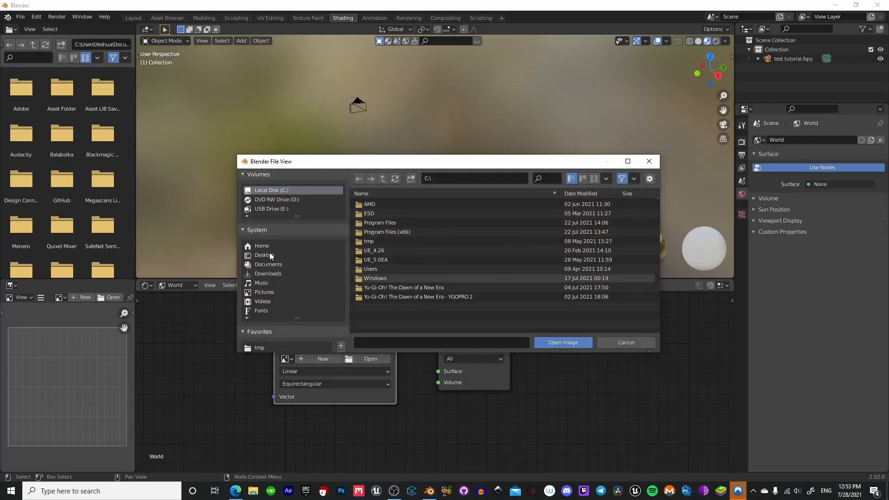
pyautogui.click(271, 256)
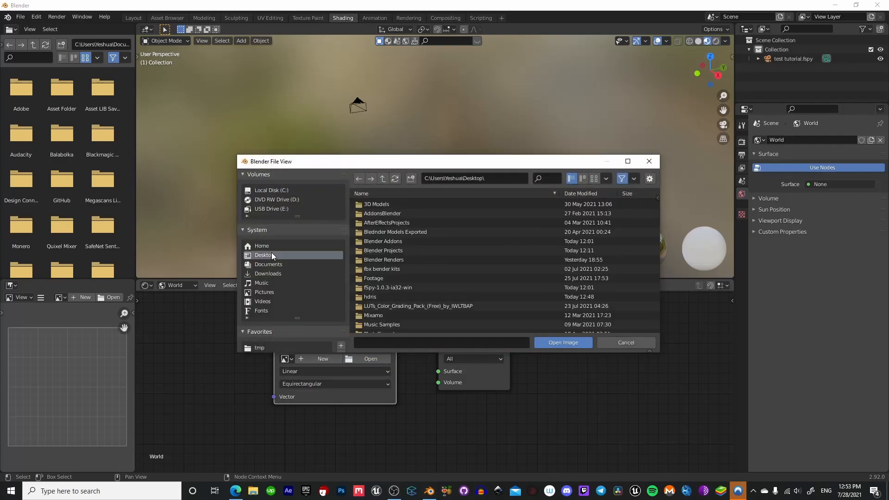
pyautogui.doubleClick(381, 297)
pyautogui.click(409, 222)
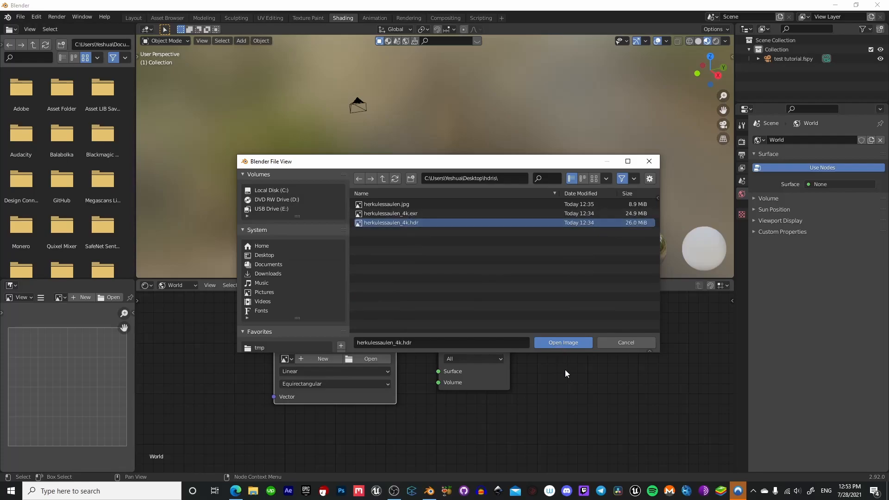
pyautogui.click(563, 343)
# Step: Reposition the environment texture node and connect its Color output to the World Output's Surface input
pyautogui.moveTo(367, 335); pyautogui.dragTo(338, 334)
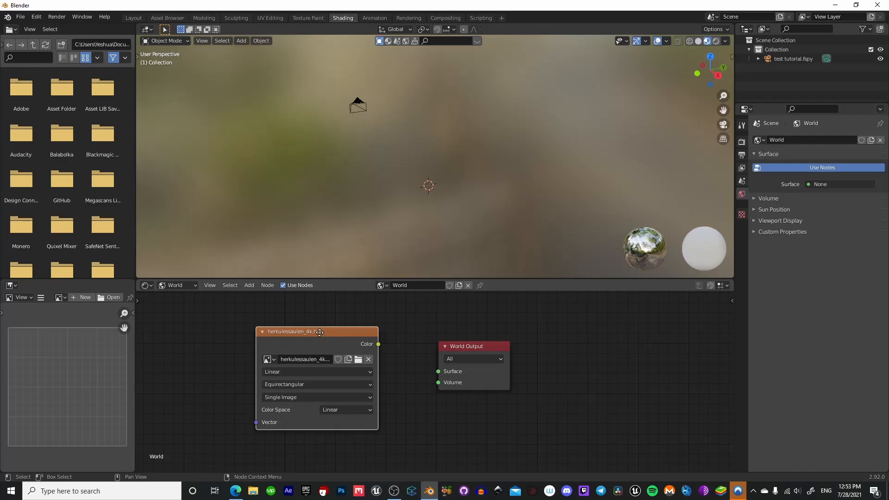
pyautogui.moveTo(321, 332); pyautogui.dragTo(307, 332)
pyautogui.moveTo(367, 343); pyautogui.dragTo(439, 373)
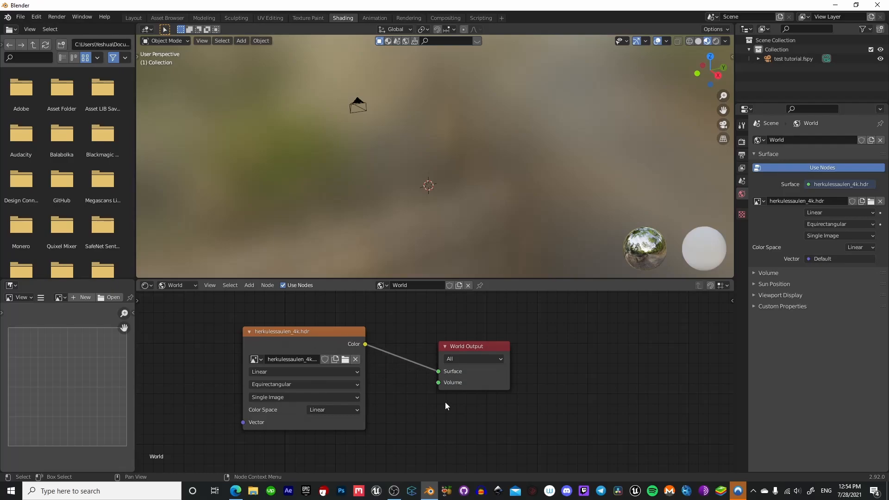
# Step: In the Layout workspace, set the test tutorial.fspy camera's background image opacity to 1.000
pyautogui.click(134, 18)
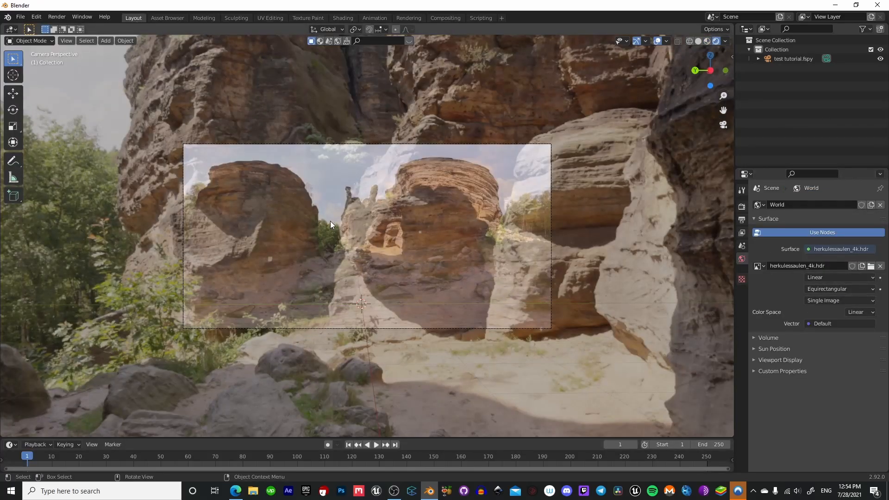
pyautogui.click(777, 60)
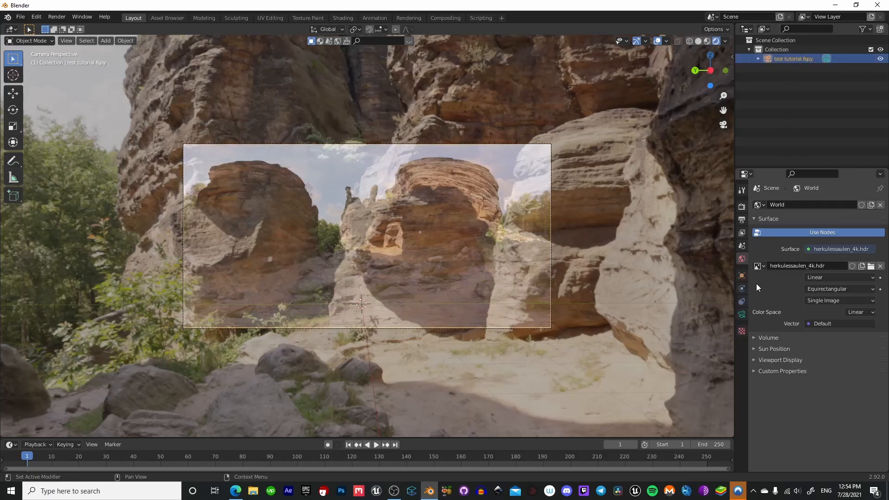
pyautogui.click(741, 315)
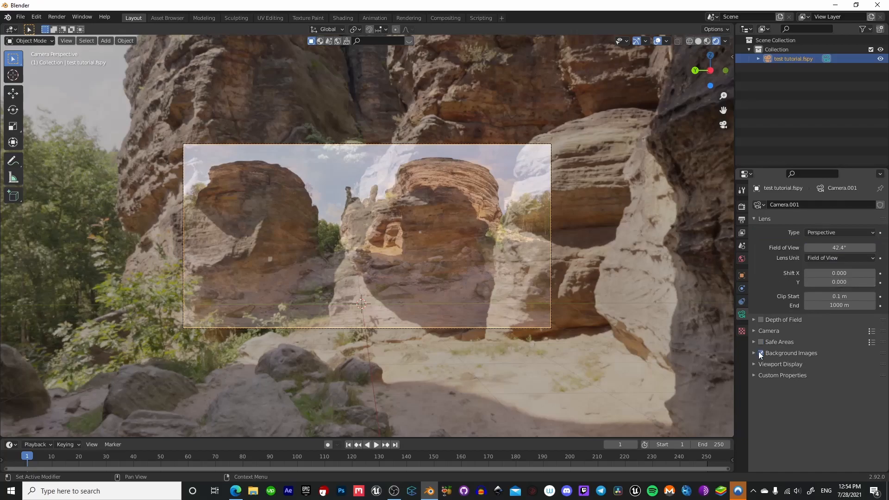
pyautogui.click(785, 353)
pyautogui.scroll(-5, 814, 338)
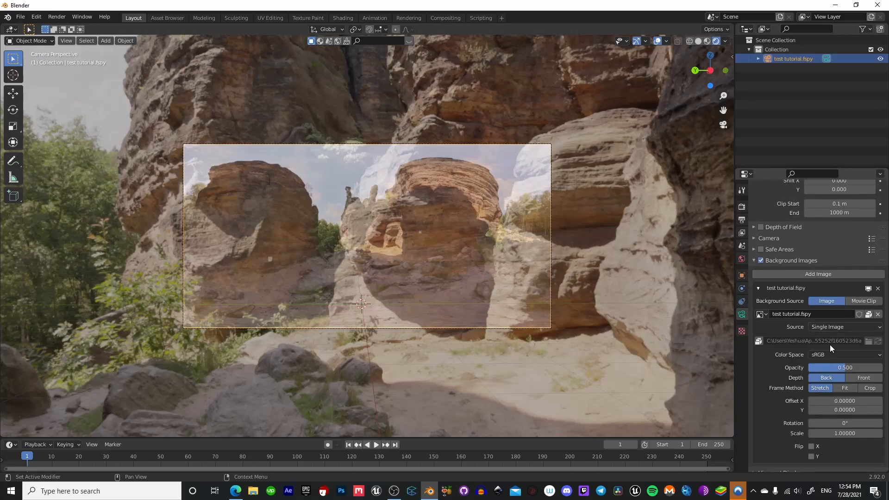
pyautogui.moveTo(837, 367); pyautogui.dragTo(879, 368)
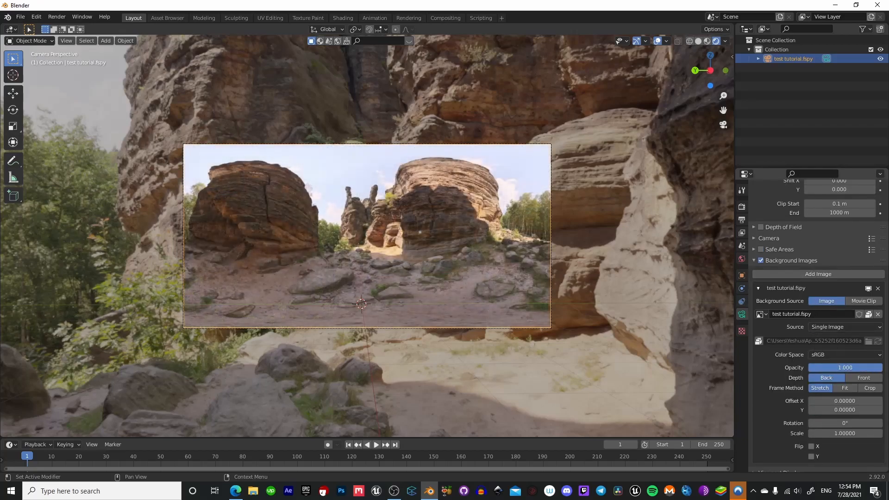
pyautogui.scroll(3, 391, 262)
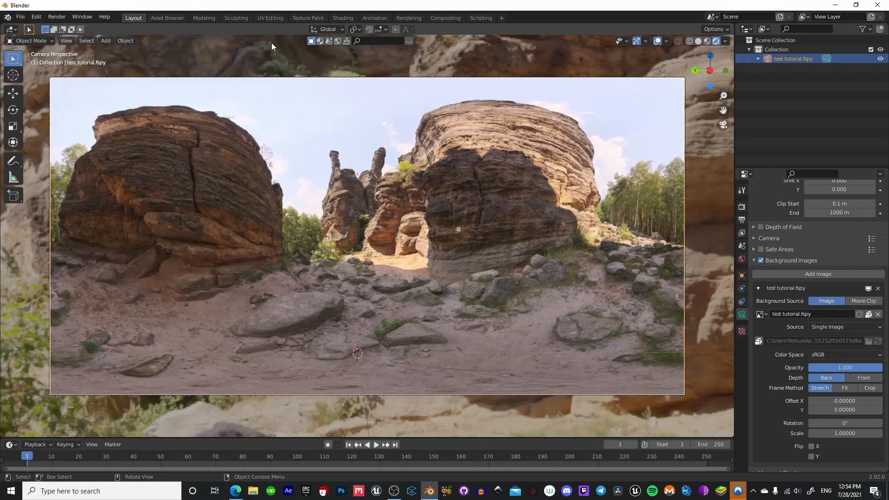
# Step: Add a plane mesh to the scene as the ground under the camera view
pyautogui.click(105, 40)
pyautogui.moveTo(109, 54)
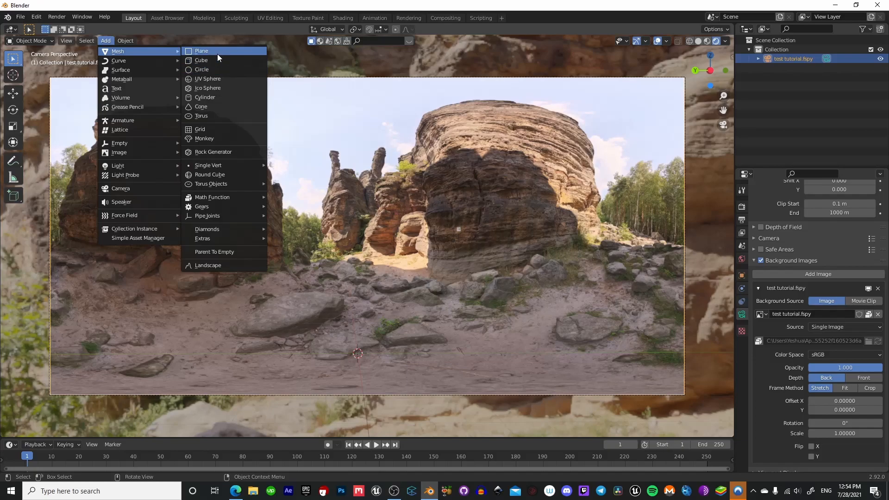
pyautogui.click(218, 53)
pyautogui.click(343, 348)
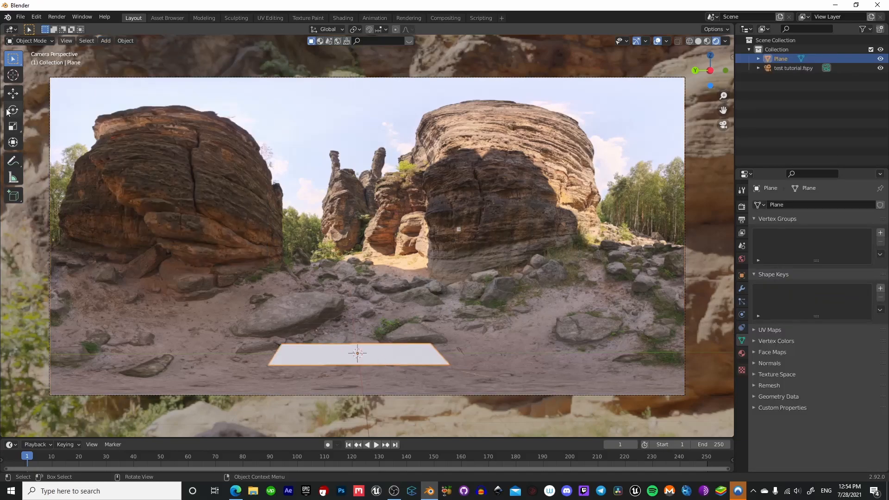
# Step: Move the plane toward the camera and slightly down, to about X -1.0 m, Y 0.05 m, Z -0.08 m
pyautogui.click(13, 93)
pyautogui.moveTo(321, 355); pyautogui.dragTo(345, 346)
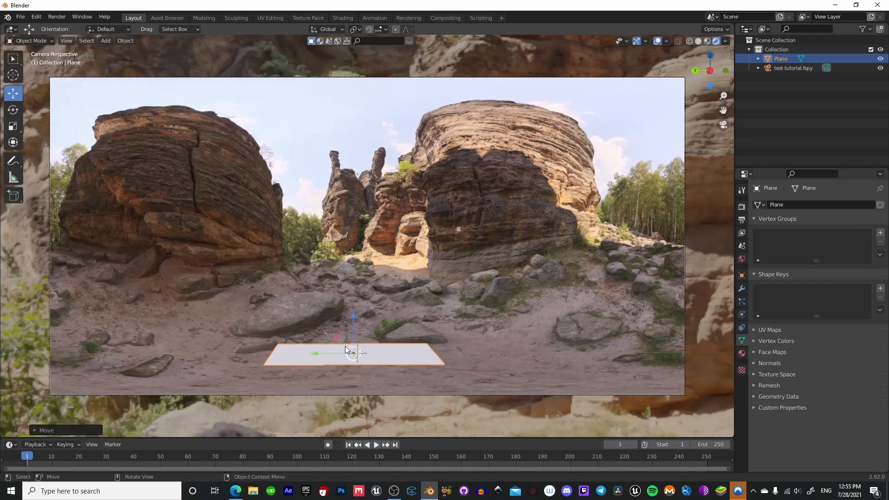
pyautogui.moveTo(354, 316)
pyautogui.mouseDown()
pyautogui.moveTo(358, 334)
pyautogui.moveTo(358, 318)
pyautogui.moveTo(356, 325)
pyautogui.mouseUp()
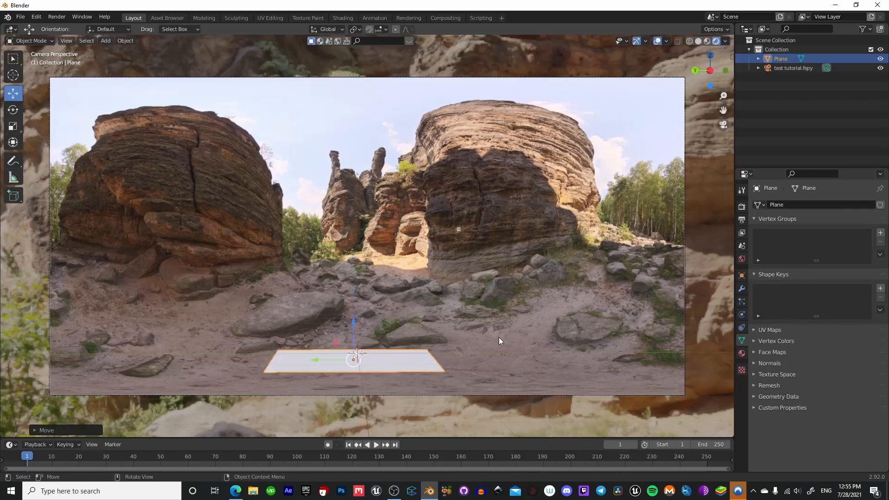
pyautogui.moveTo(708, 175); pyautogui.dragTo(404, 248, button='middle')
pyautogui.moveTo(395, 294); pyautogui.dragTo(348, 304)
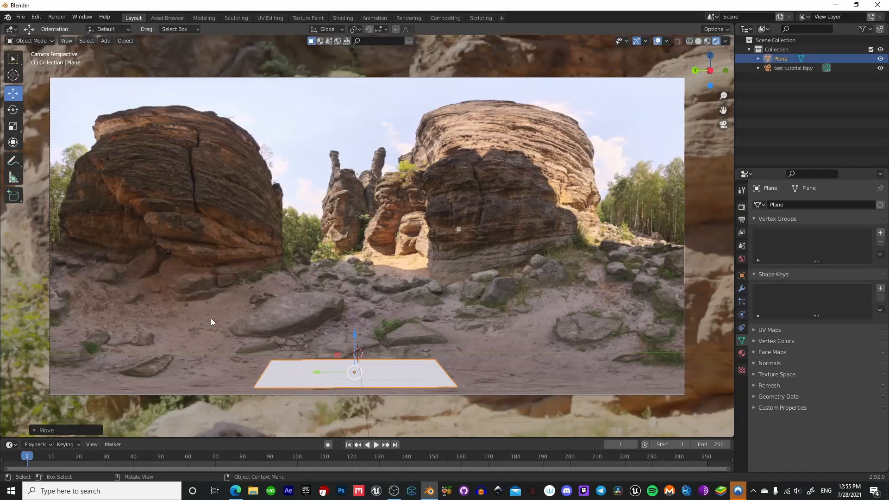
# Step: Scale the plane to about 3.04 along X and 1.93 along Y, and return to the camera view
pyautogui.click(13, 126)
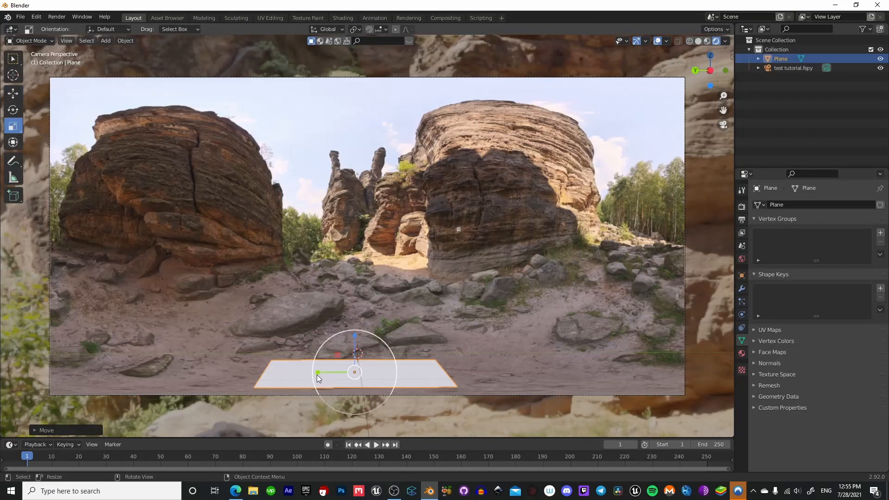
pyautogui.moveTo(317, 372); pyautogui.dragTo(278, 371)
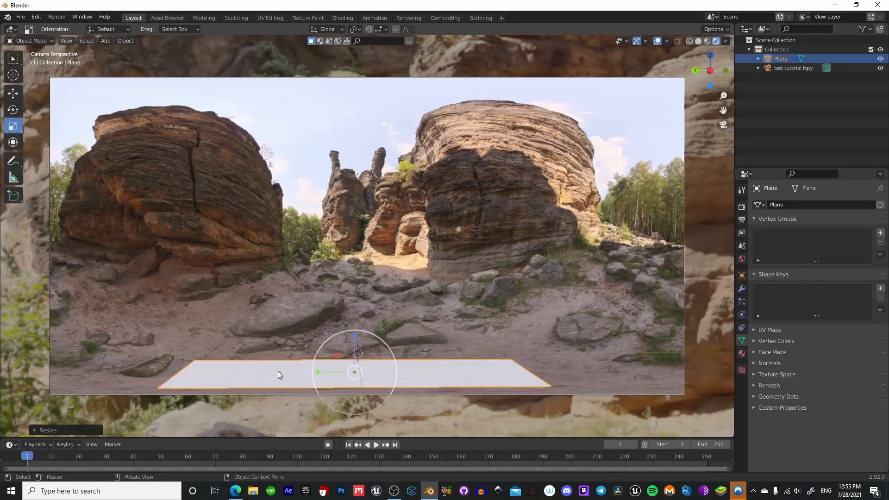
pyautogui.moveTo(361, 319); pyautogui.dragTo(383, 310, button='middle')
pyautogui.moveTo(355, 294); pyautogui.dragTo(435, 296)
pyautogui.click(722, 125)
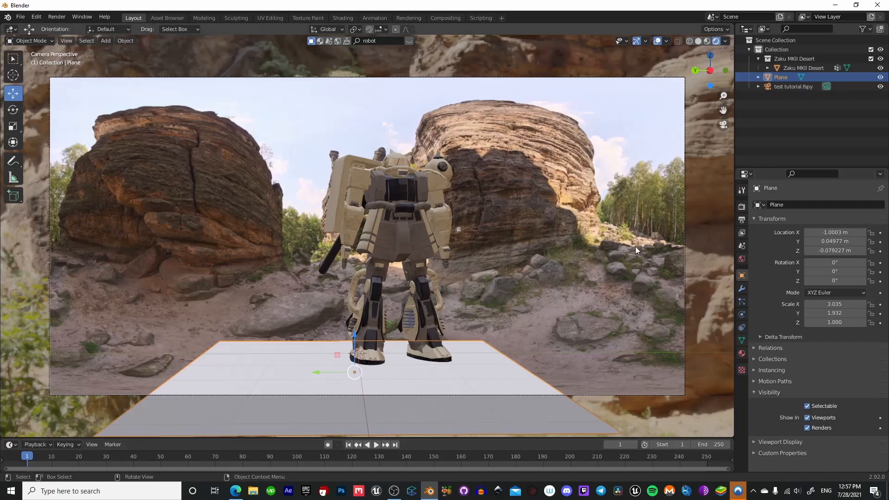
# Step: Set the scene's render engine to Cycles
pyautogui.click(742, 206)
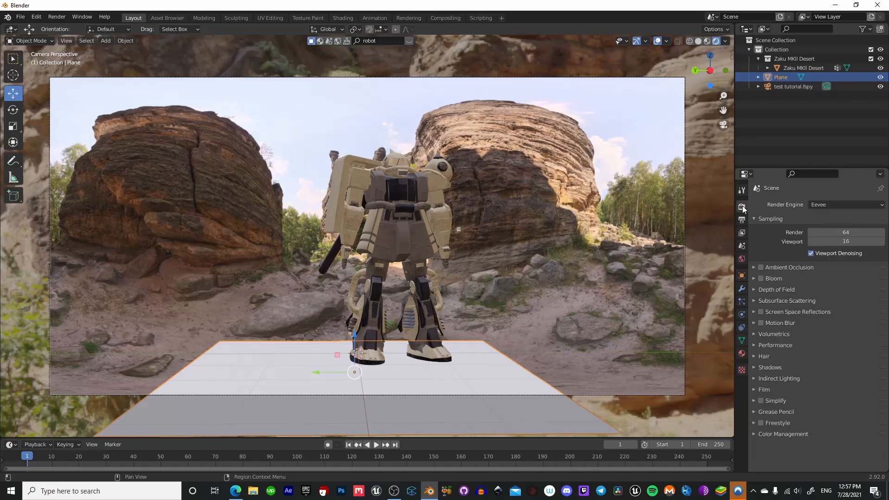
pyautogui.click(836, 204)
pyautogui.click(833, 235)
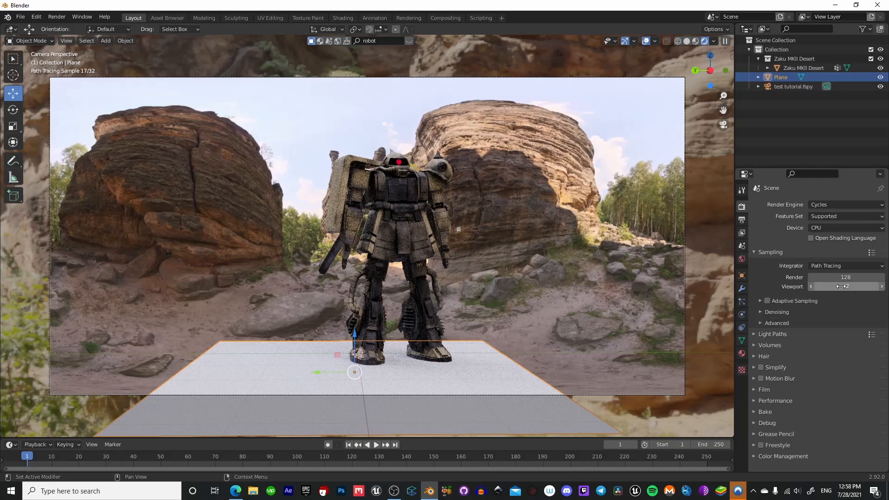
# Step: Set the Cycles viewport samples to 1 and enable Adaptive Sampling
pyautogui.click(841, 286)
pyautogui.moveTo(841, 286)
pyautogui.mouseDown()
pyautogui.moveTo(820, 286)
pyautogui.moveTo(838, 288)
pyautogui.mouseUp()
pyautogui.click(770, 302)
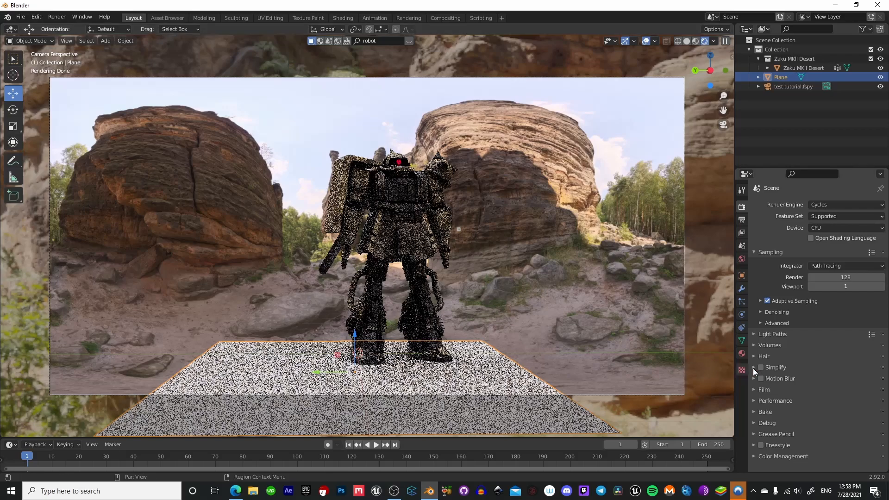
# Step: Make the plane a Shadow Catcher in its object visibility settings
pyautogui.click(742, 276)
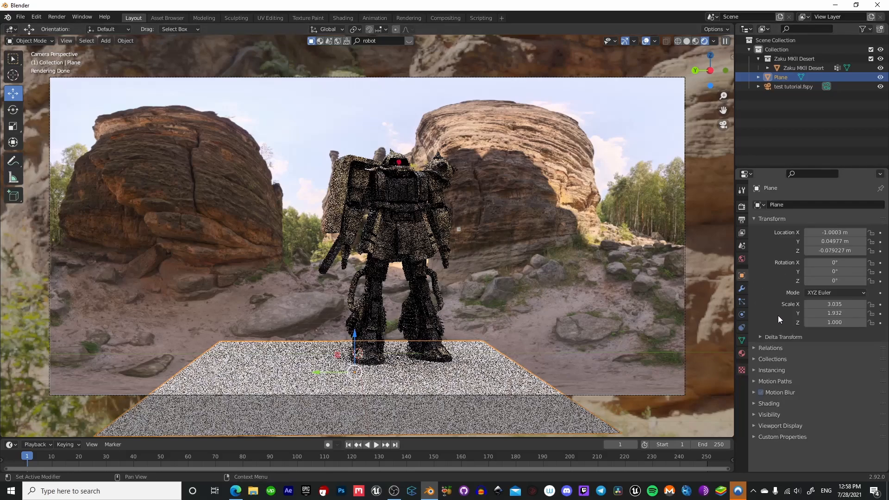
pyautogui.click(754, 415)
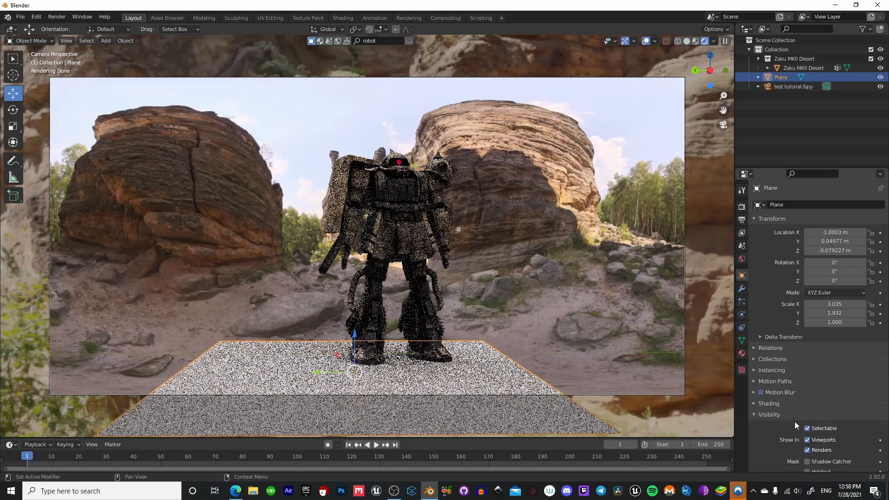
pyautogui.scroll(-1, 794, 422)
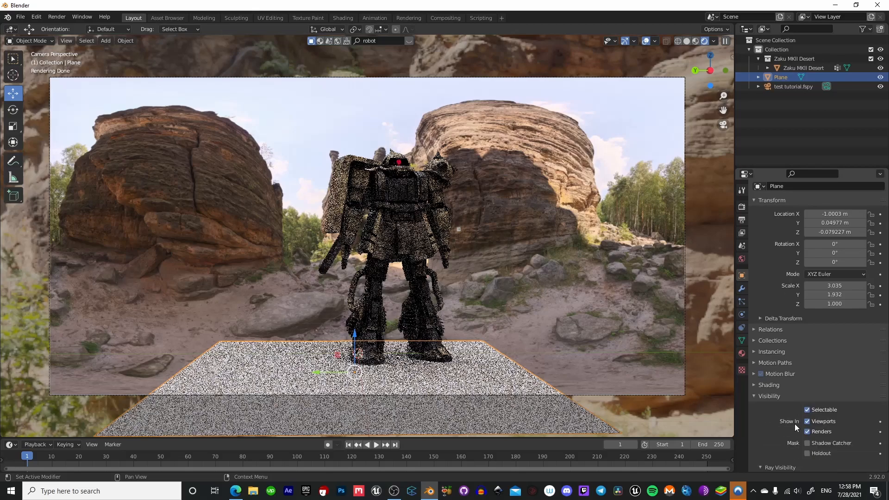
pyautogui.click(812, 443)
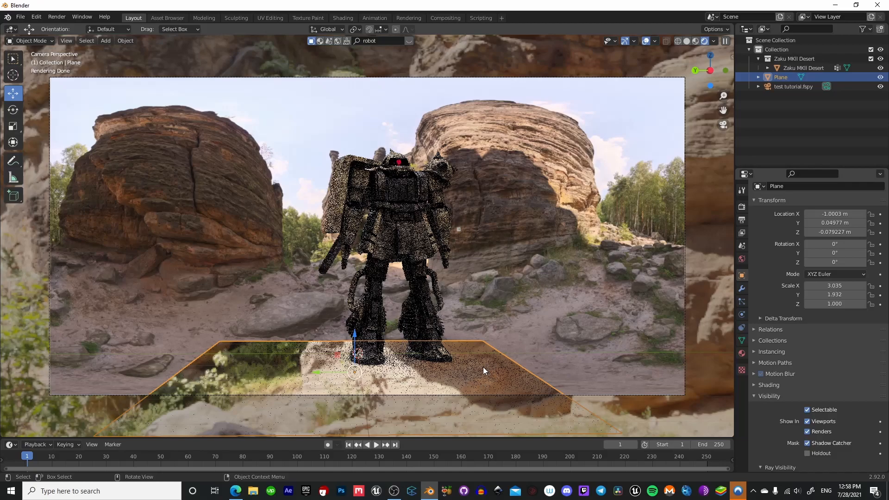
# Step: In Material Preview shading, move the plane along X to about 1.54 m and check it through the camera
pyautogui.click(13, 126)
pyautogui.moveTo(710, 70)
pyautogui.mouseDown()
pyautogui.moveTo(703, 76)
pyautogui.moveTo(698, 65)
pyautogui.mouseUp()
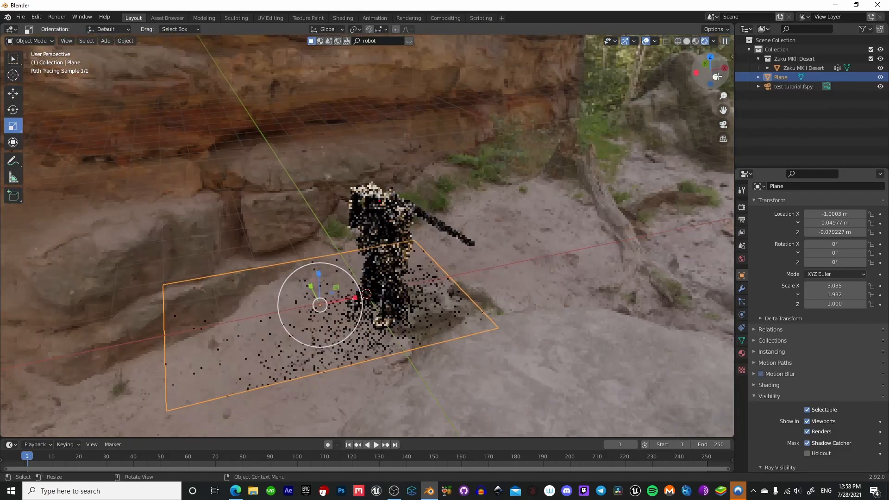
pyautogui.click(696, 42)
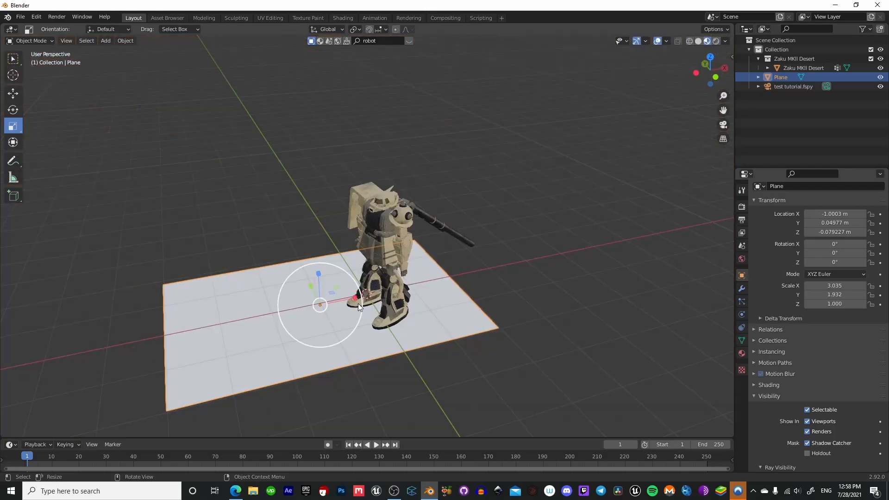
pyautogui.click(4, 96)
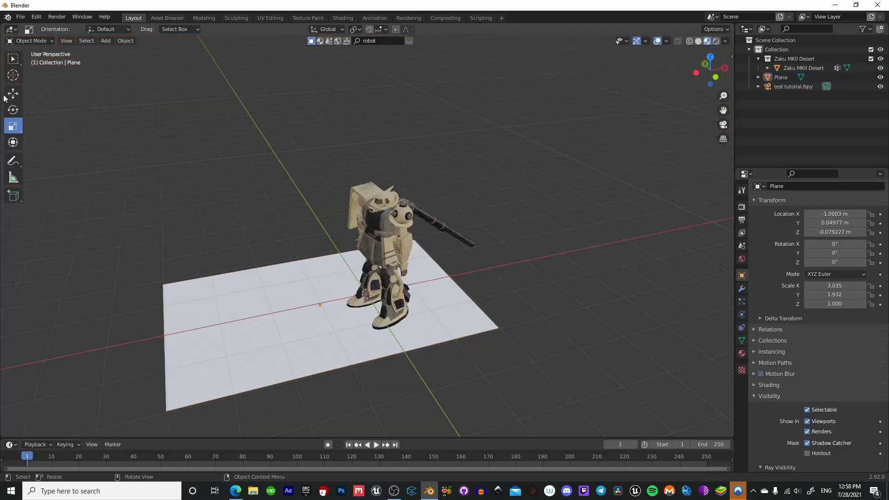
pyautogui.click(13, 94)
pyautogui.click(309, 286)
pyautogui.moveTo(355, 299); pyautogui.dragTo(472, 302)
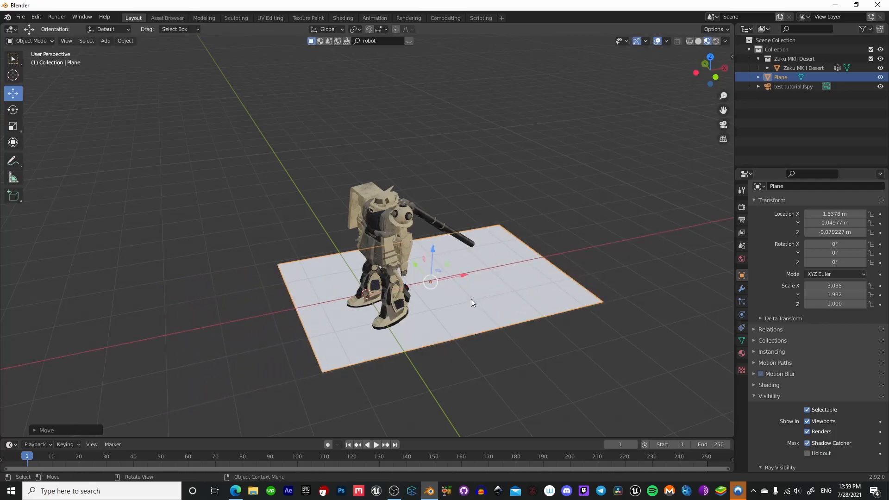
pyautogui.click(725, 127)
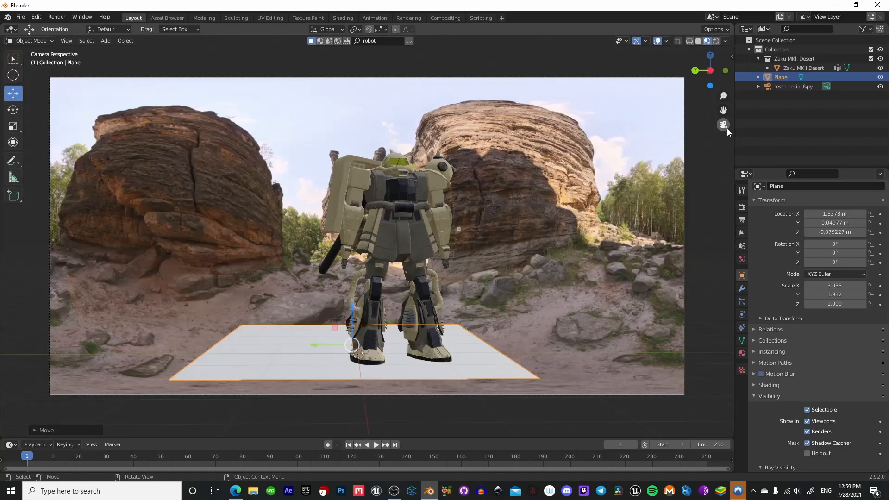
# Step: Leave the camera view and enlarge the plane to a scale of about 3.86 along X and 2.51 along Y
pyautogui.click(726, 128)
pyautogui.click(14, 126)
pyautogui.moveTo(464, 276); pyautogui.dragTo(476, 276)
pyautogui.moveTo(415, 265); pyautogui.dragTo(408, 256)
pyautogui.click(12, 93)
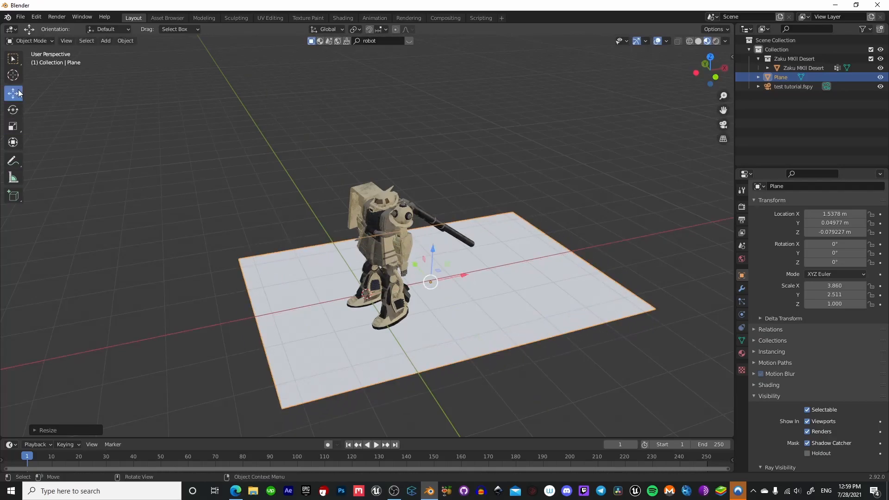
# Step: Move the plane along X to about 2.06 m and view it through the camera in Rendered shading
pyautogui.moveTo(465, 276); pyautogui.dragTo(490, 275)
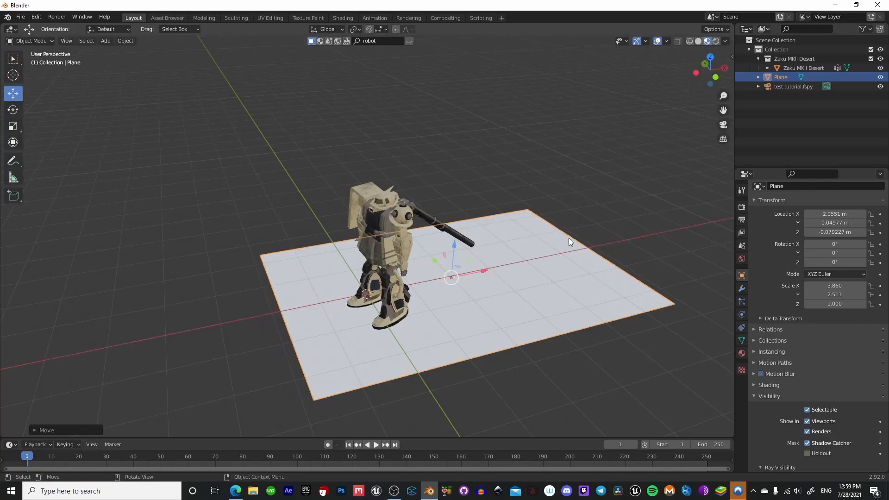
pyautogui.click(723, 124)
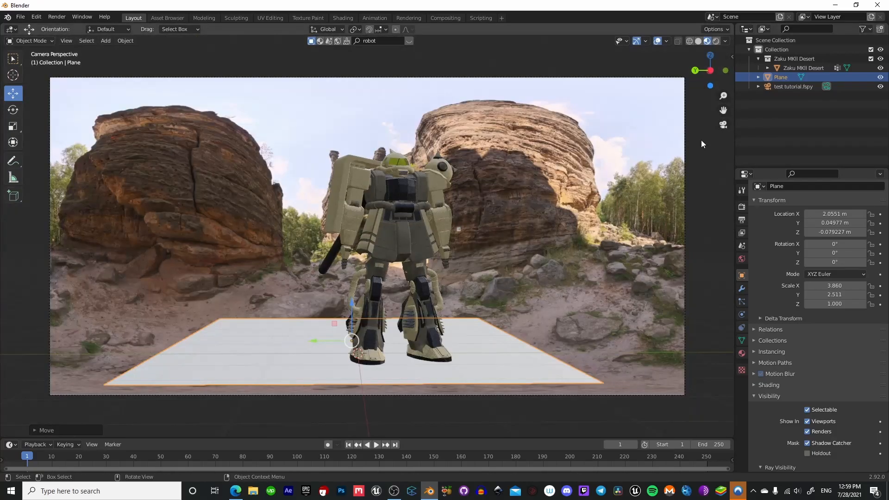
pyautogui.click(714, 41)
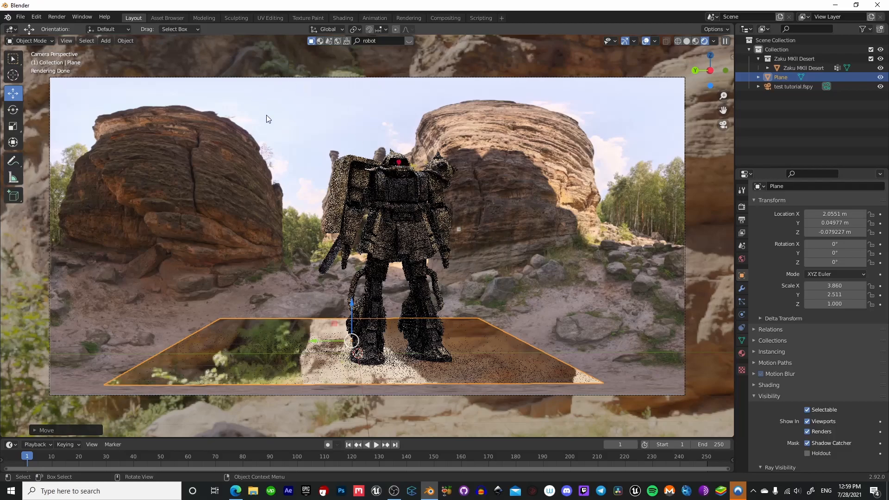
# Step: Examine the rendered robot and shadow-catcher plane against the HDRI surrounding the camera frame
pyautogui.click(345, 17)
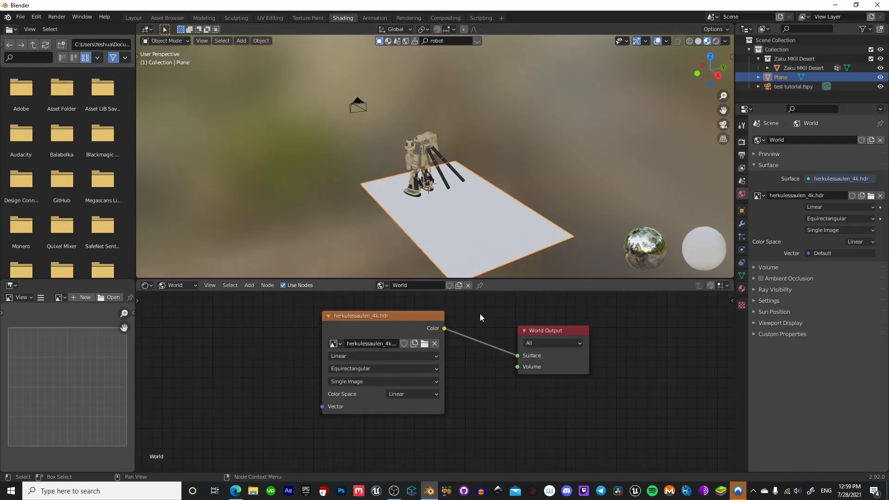
pyautogui.click(132, 18)
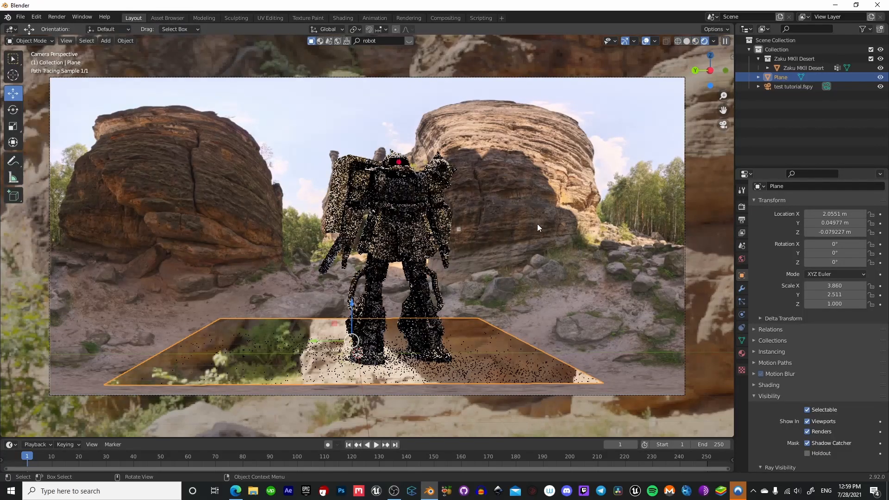
pyautogui.scroll(-8, 473, 249)
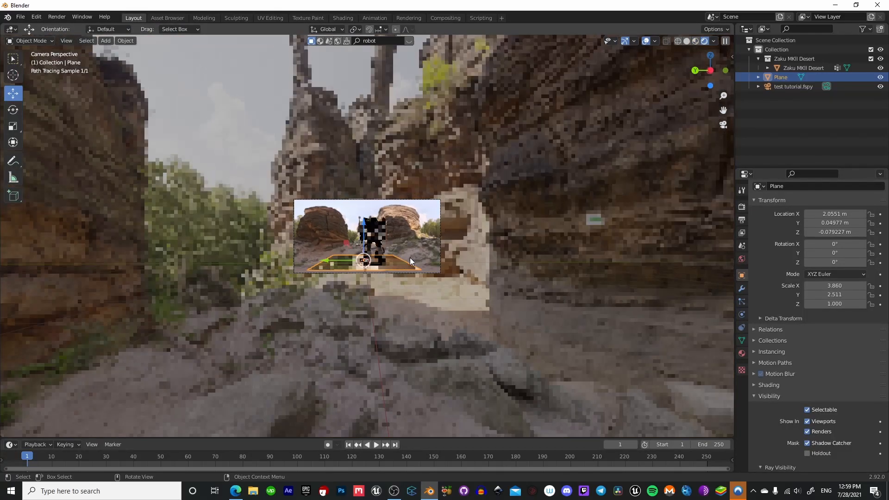
pyautogui.scroll(-1, 409, 257)
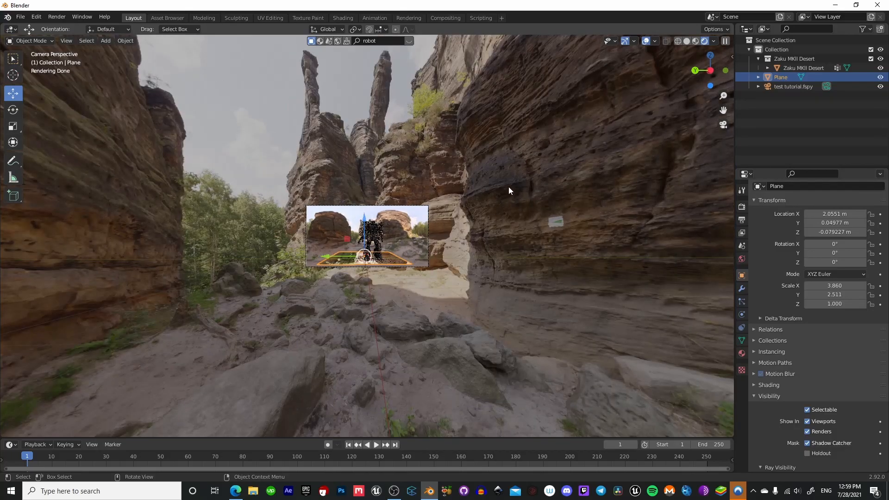
pyautogui.scroll(9, 388, 236)
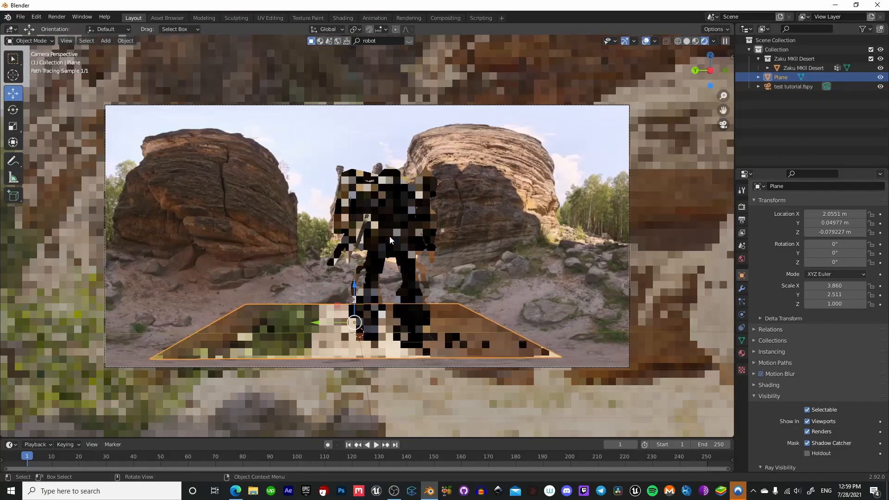
pyautogui.scroll(1, 459, 250)
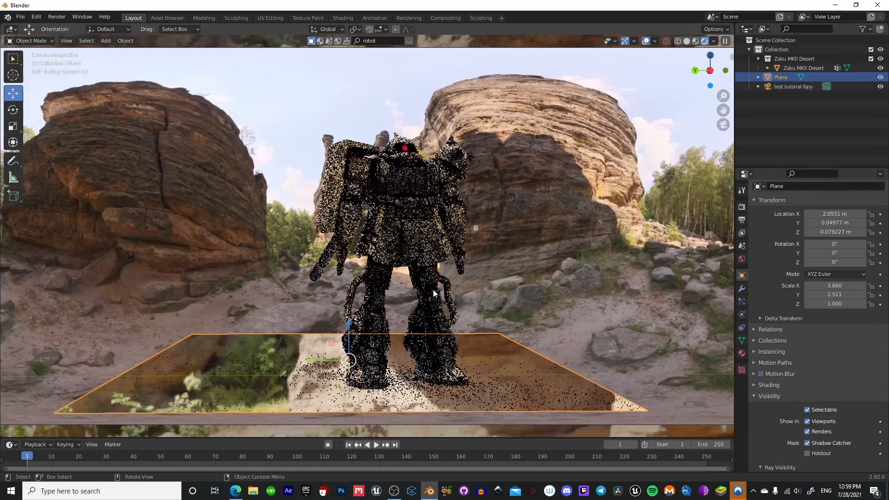
pyautogui.scroll(-1, 433, 290)
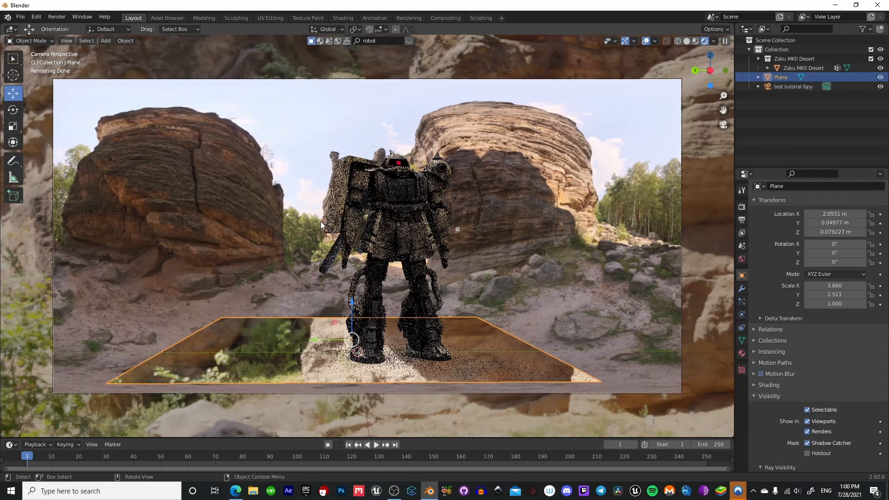
# Step: In the Shading workspace, add Texture Coordinate and Mapping nodes to the herkulessaulen_4k.hdr world texture and space them out
pyautogui.click(343, 17)
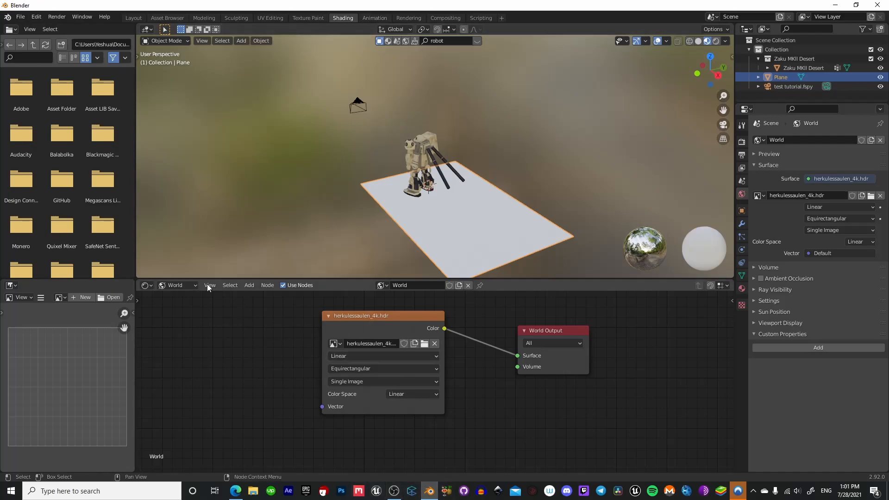
pyautogui.click(397, 316)
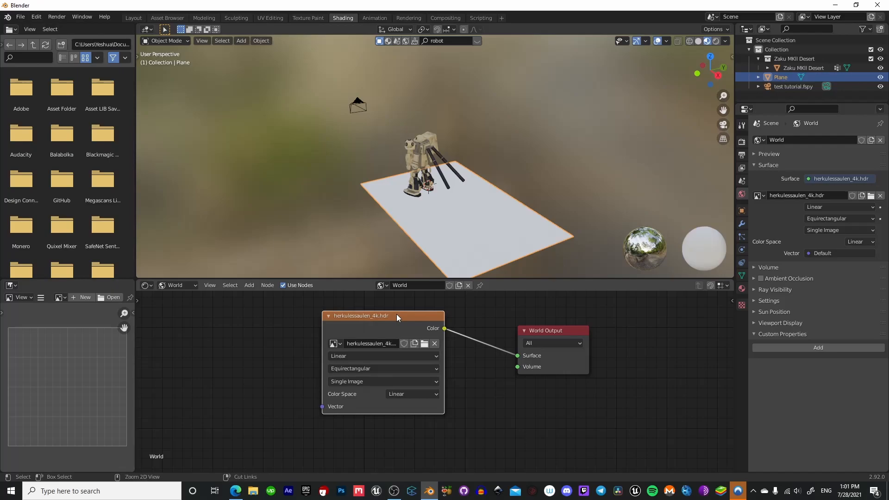
pyautogui.hotkey('ctrl', 't')
pyautogui.moveTo(327, 331); pyautogui.dragTo(431, 343, button='middle')
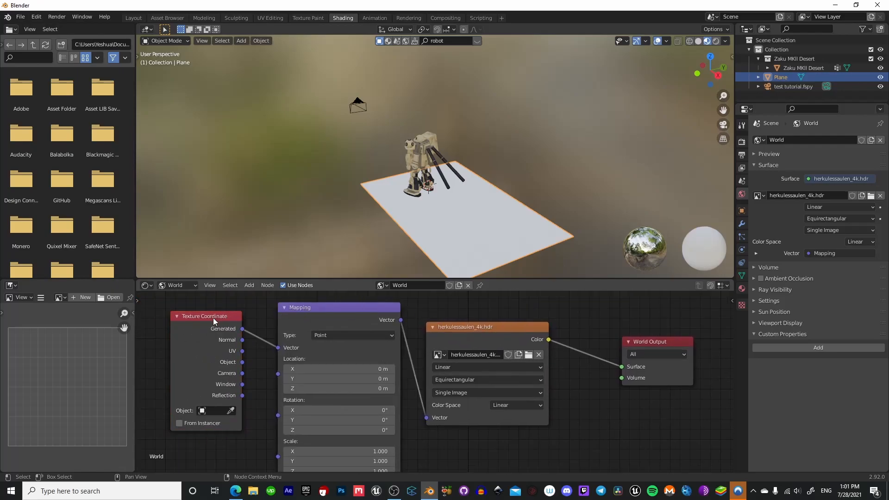
pyautogui.moveTo(213, 319); pyautogui.dragTo(180, 322)
pyautogui.moveTo(327, 308); pyautogui.dragTo(299, 287)
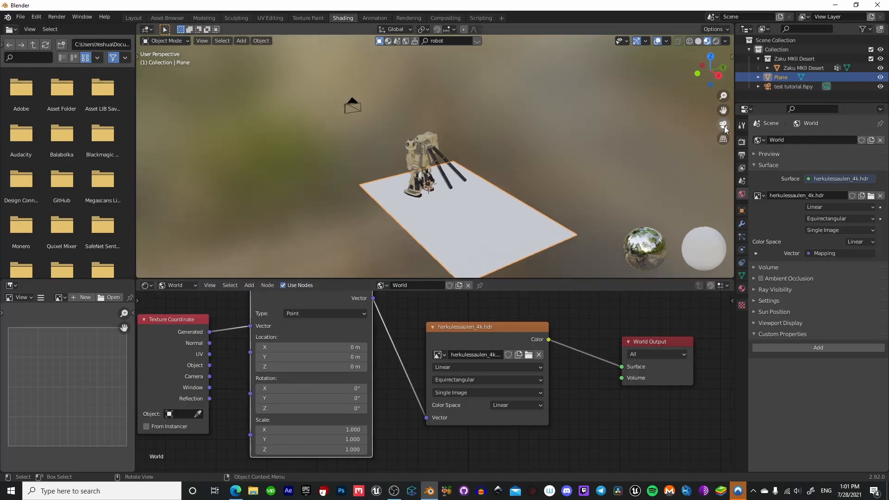
# Step: Show the Shading workspace viewport through the camera in Rendered shading with nothing selected
pyautogui.click(723, 125)
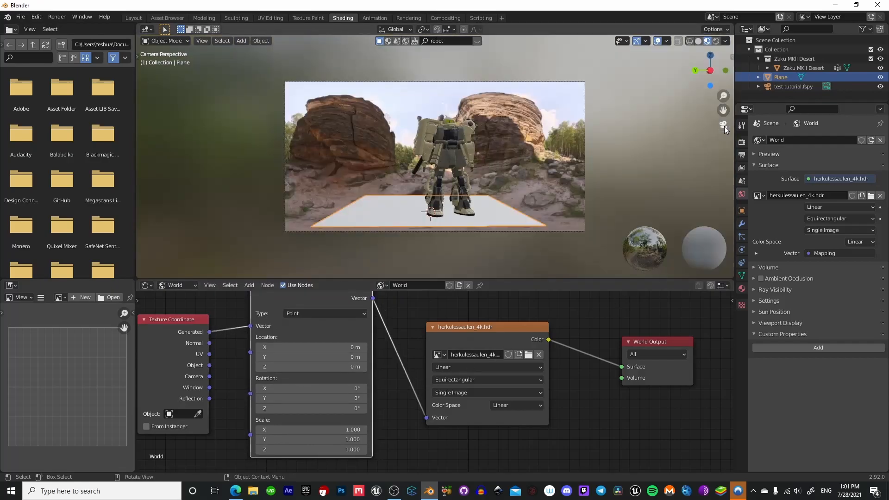
pyautogui.click(715, 46)
pyautogui.click(716, 41)
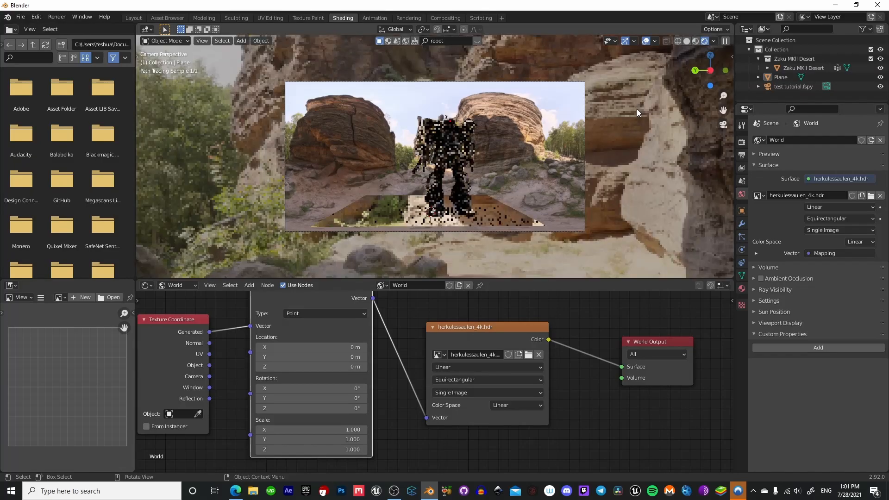
pyautogui.scroll(2, 527, 152)
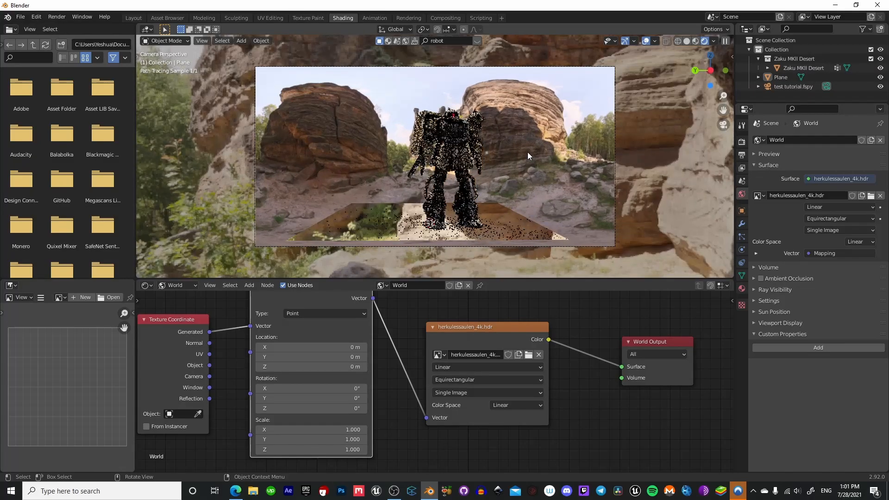
# Step: Try an HDRI Mapping X location of 18.3 m, return it to 0 m, and set the Y location to 0.6 m
pyautogui.moveTo(388, 335); pyautogui.dragTo(402, 361, button='middle')
pyautogui.moveTo(338, 374); pyautogui.dragTo(375, 374)
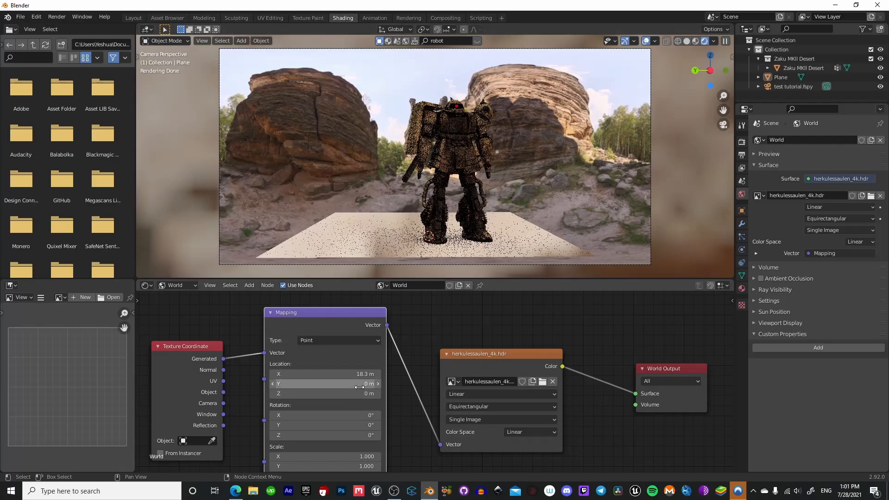
pyautogui.moveTo(357, 387); pyautogui.dragTo(385, 387)
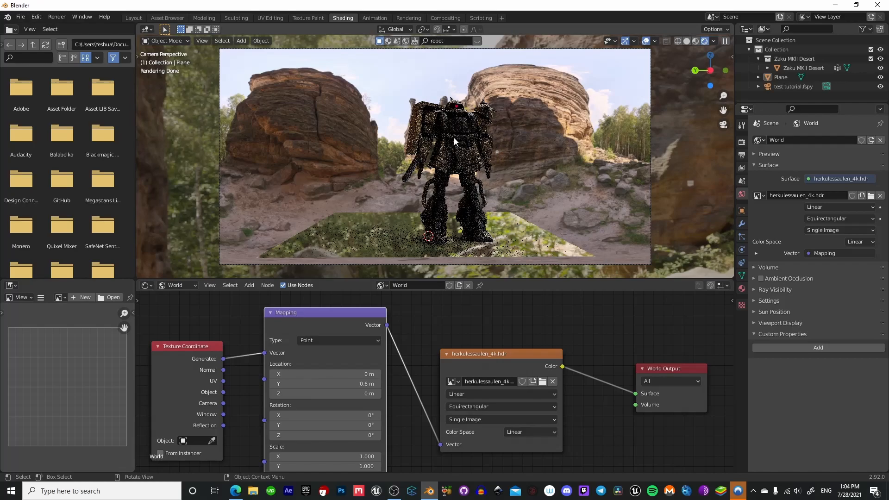
# Step: Back in the Layout workspace, enable the Transparent film option in the Cycles render settings
pyautogui.click(134, 19)
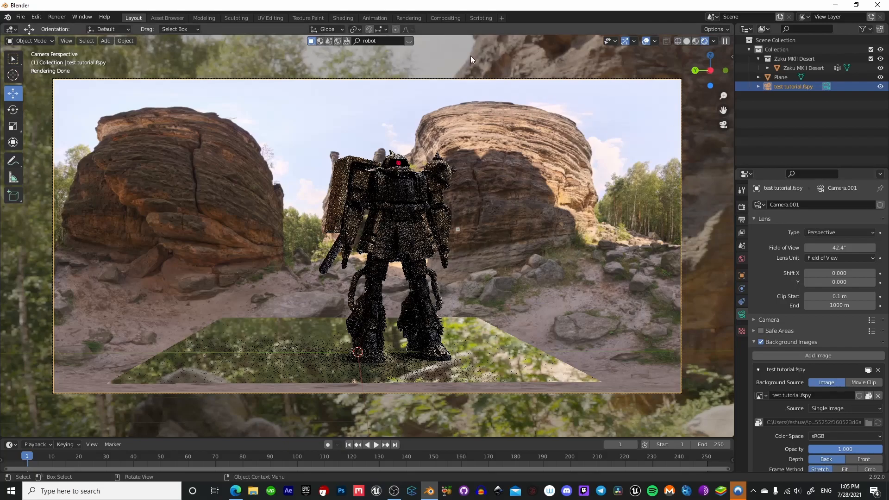
pyautogui.click(741, 207)
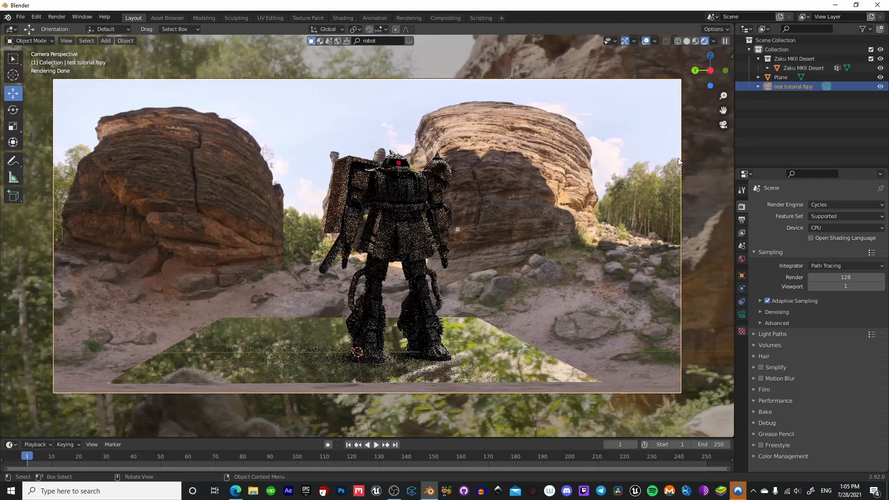
pyautogui.click(754, 390)
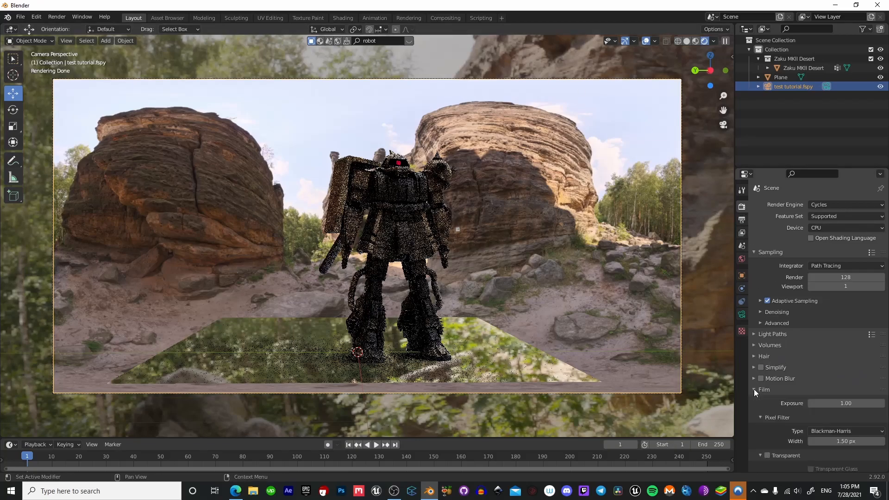
pyautogui.scroll(-2, 790, 388)
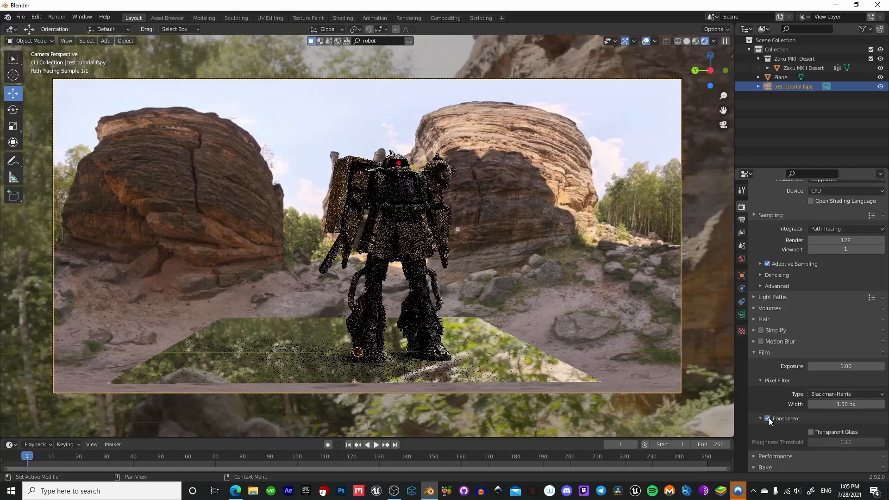
pyautogui.click(767, 418)
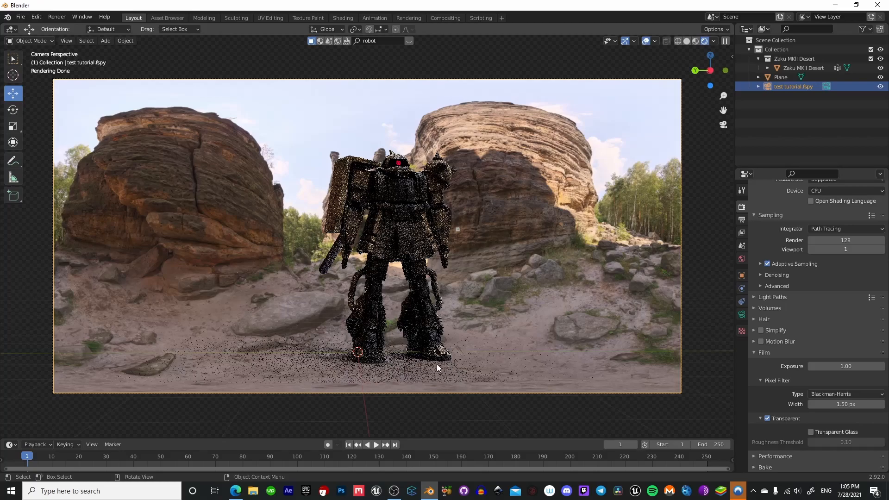
pyautogui.scroll(2, 819, 277)
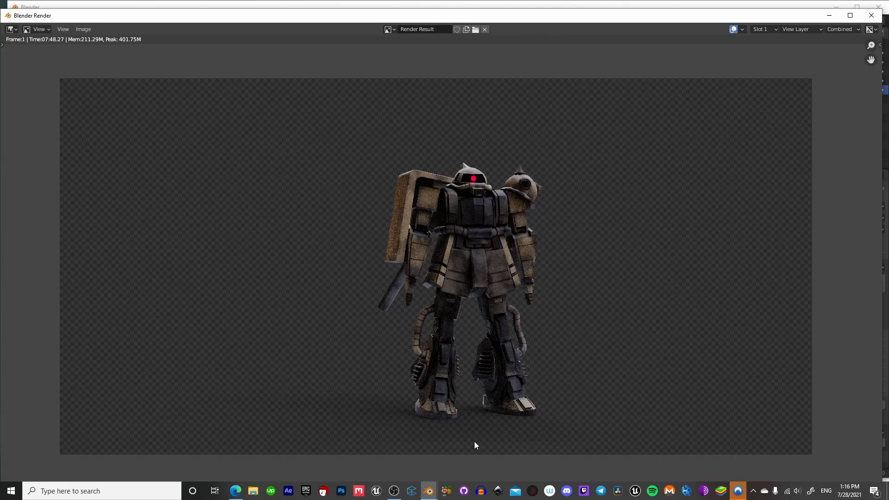
# Step: Return from the render window to the main window and split the Compositing workspace's node editor into two side-by-side areas
pyautogui.click(499, 6)
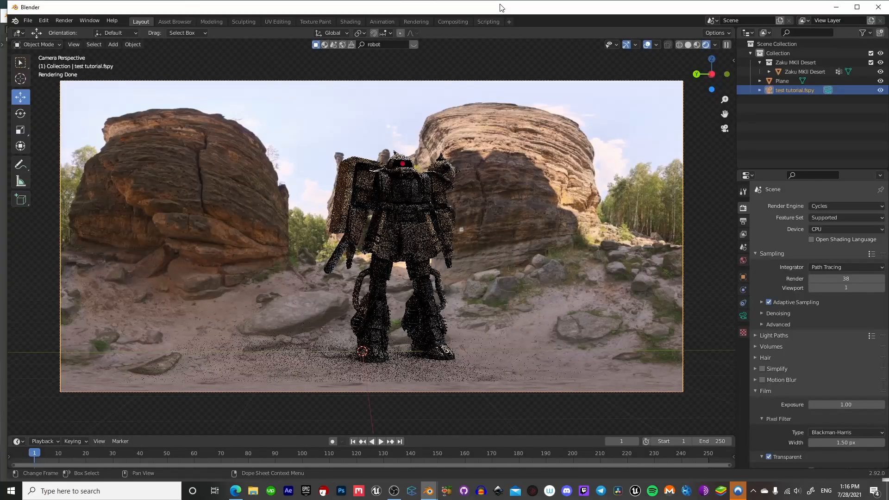
pyautogui.click(465, 24)
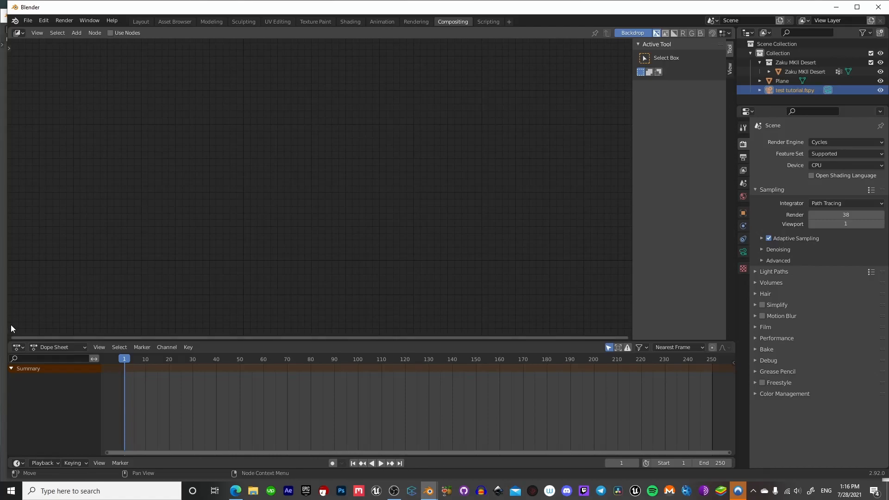
pyautogui.moveTo(10, 337); pyautogui.dragTo(285, 213)
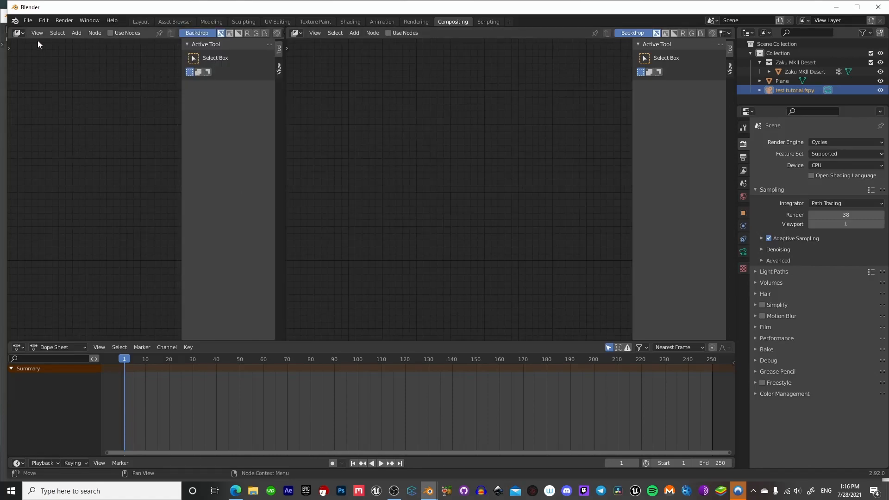
# Step: Turn the new area into an Image Editor showing the Render Result, with the whole frame in view
pyautogui.click(18, 33)
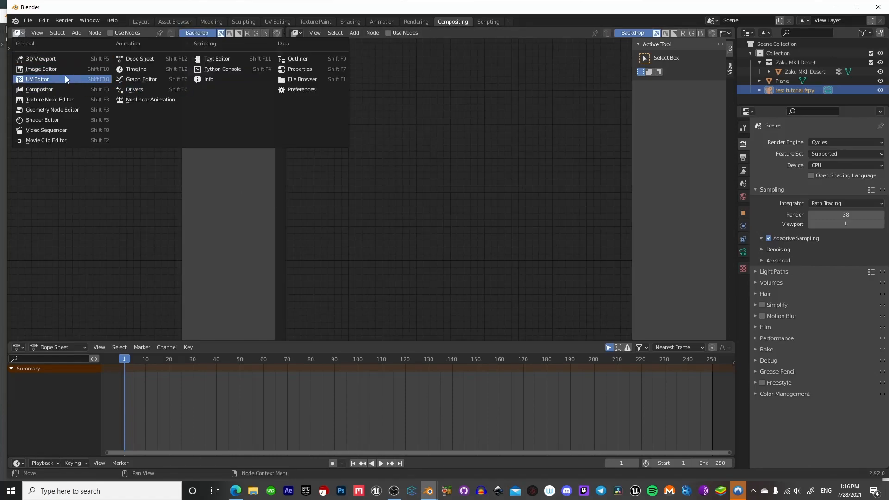
pyautogui.click(61, 70)
pyautogui.click(115, 33)
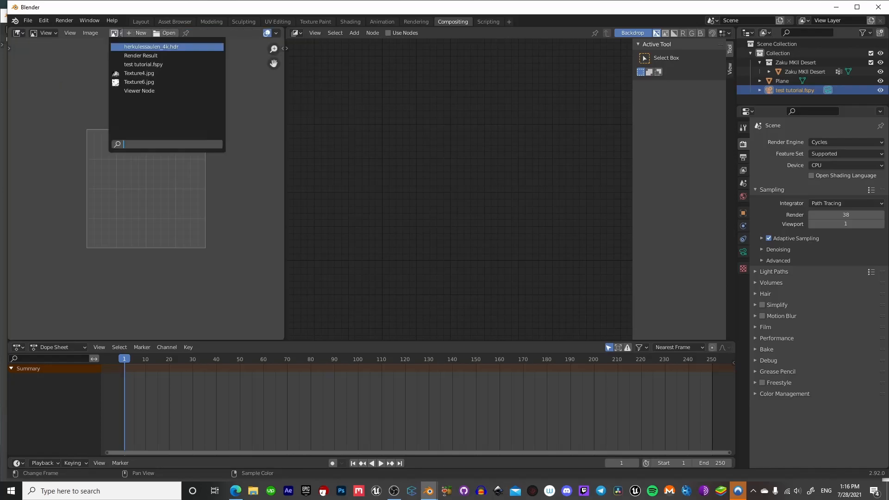
pyautogui.click(155, 56)
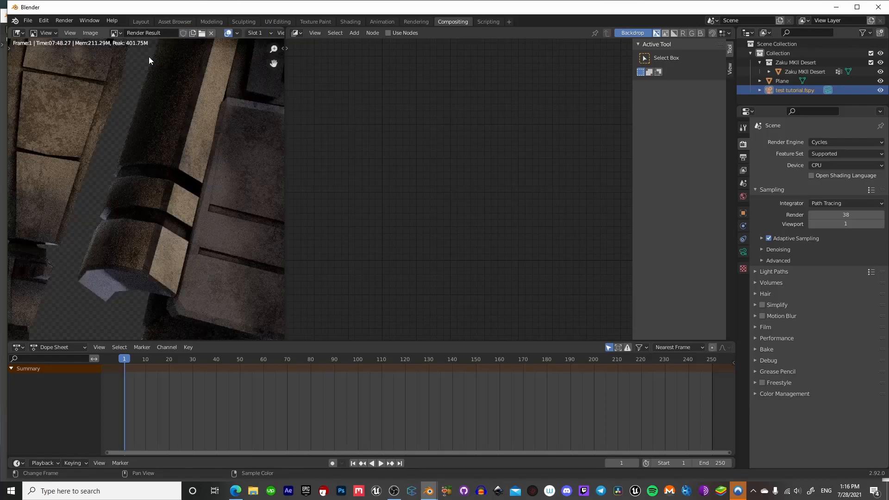
pyautogui.scroll(-6, 196, 173)
pyautogui.scroll(1, 196, 173)
pyautogui.scroll(-6, 197, 173)
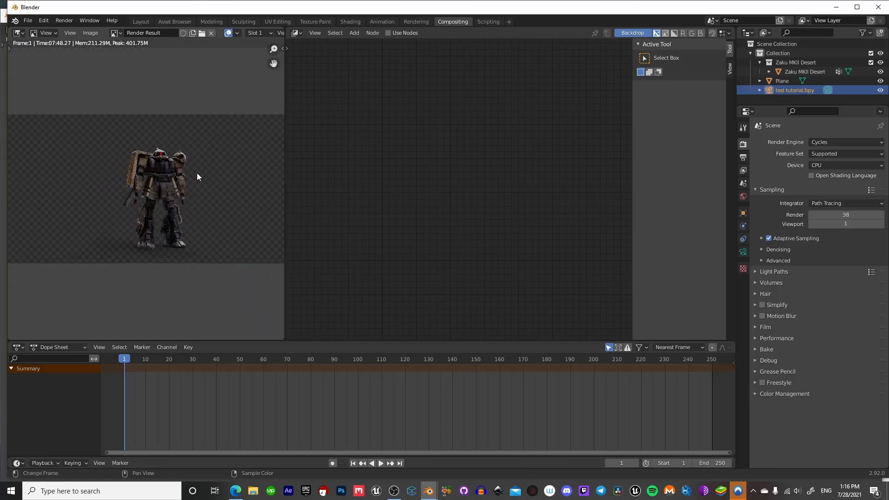
pyautogui.scroll(3, 197, 173)
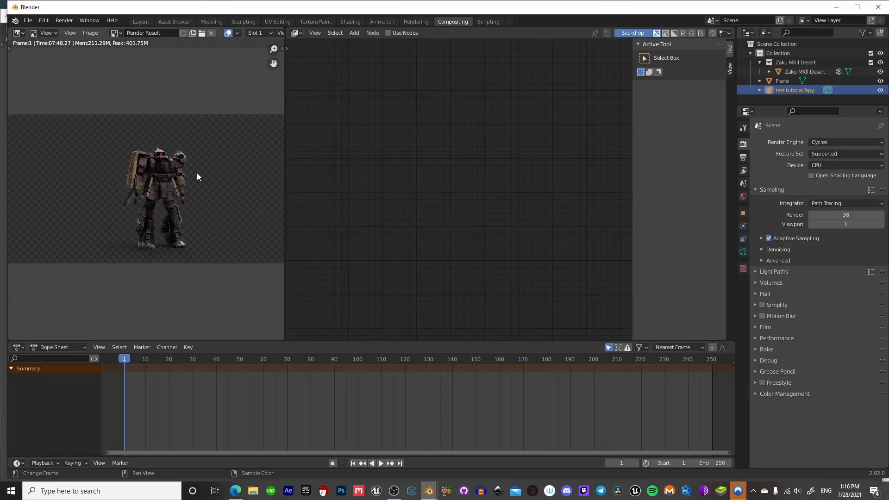
# Step: Enable Use Nodes in the compositor and move the Render Layers node away from the Composite node
pyautogui.click(387, 32)
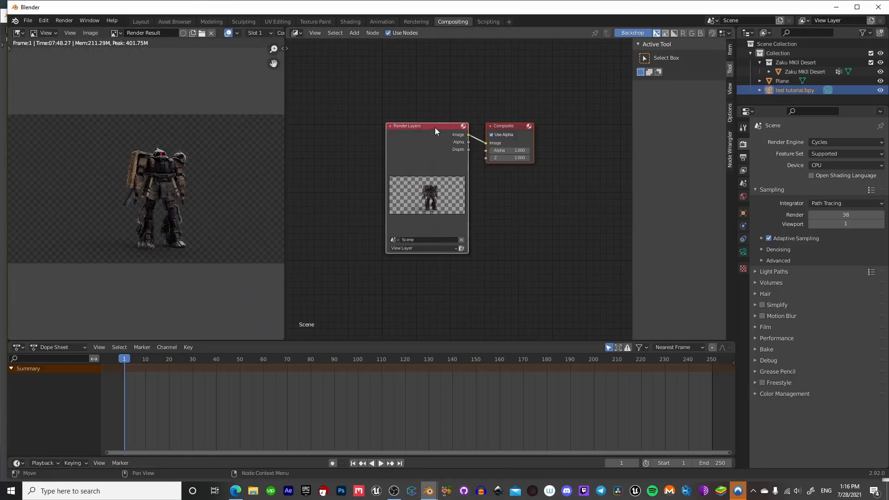
pyautogui.moveTo(427, 125); pyautogui.dragTo(380, 128)
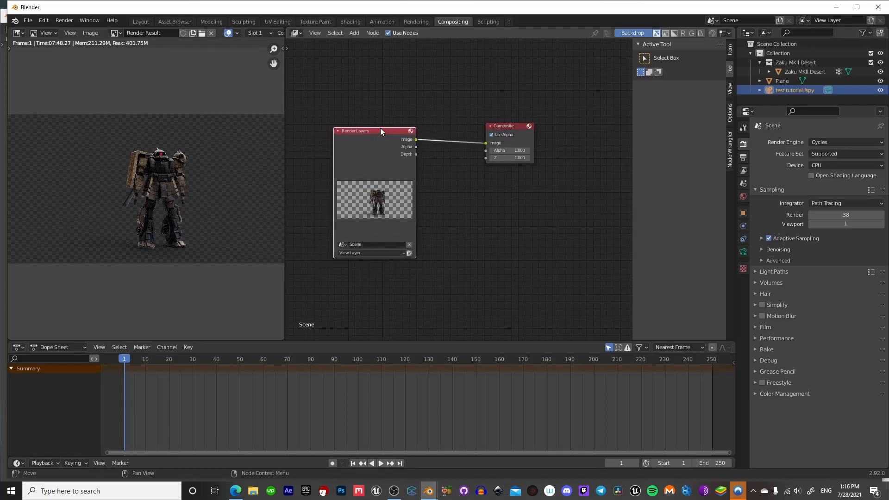
# Step: Disconnect the Render Layers node from the Composite node and place an Alpha Over node between the two
pyautogui.moveTo(486, 143); pyautogui.dragTo(435, 148)
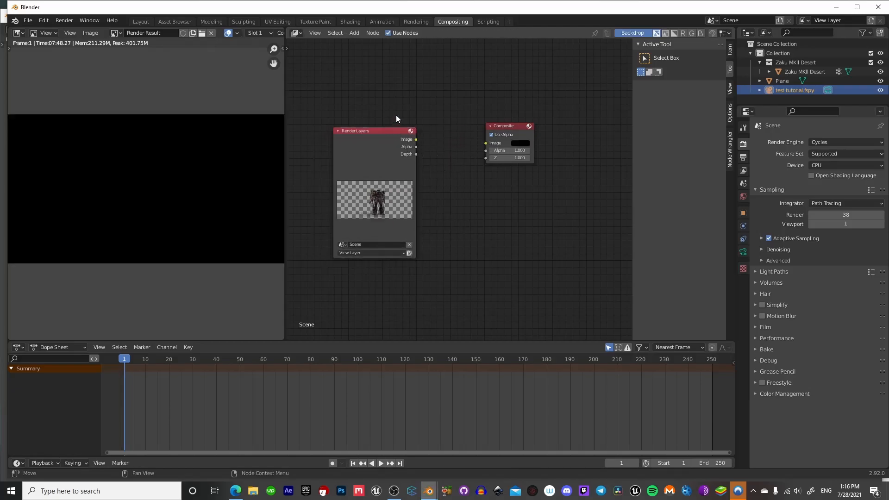
pyautogui.rightClick(386, 88)
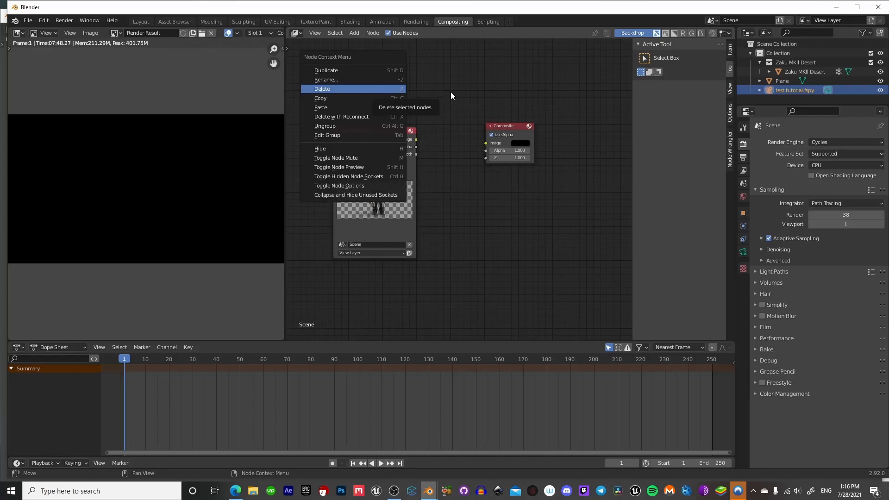
pyautogui.hotkey('shift', 'a')
pyautogui.click(448, 106)
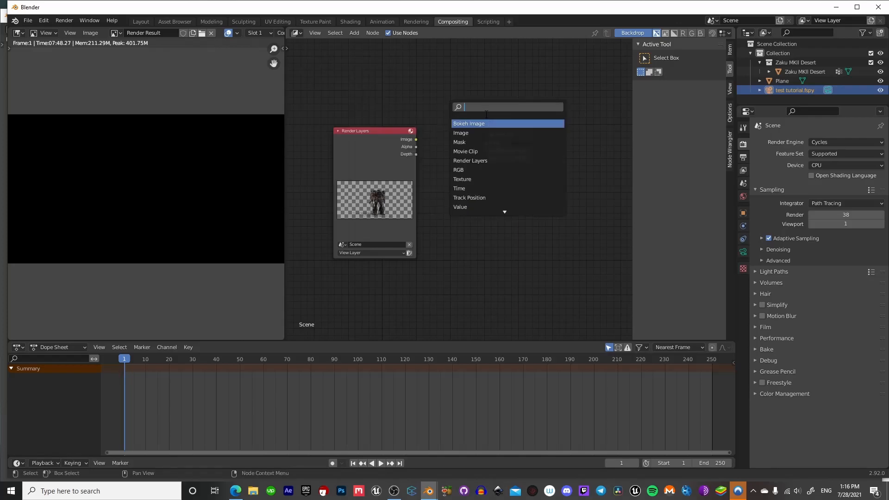
pyautogui.write('alp')
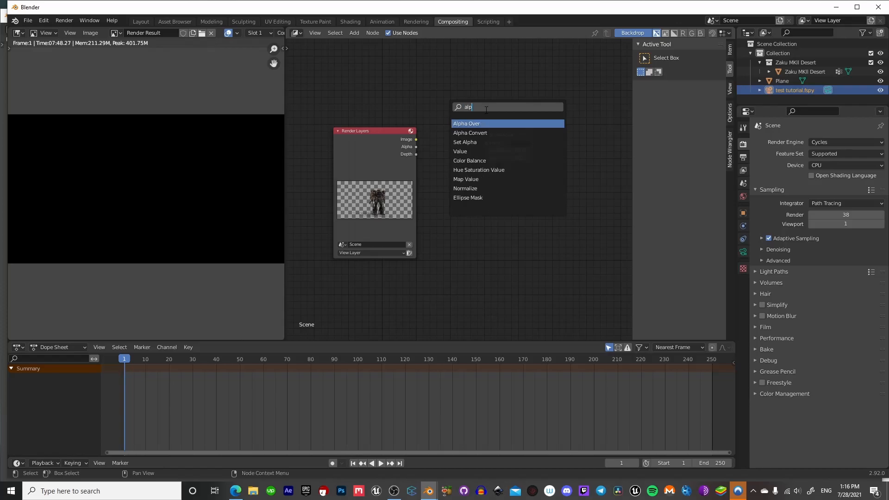
pyautogui.press('Return')
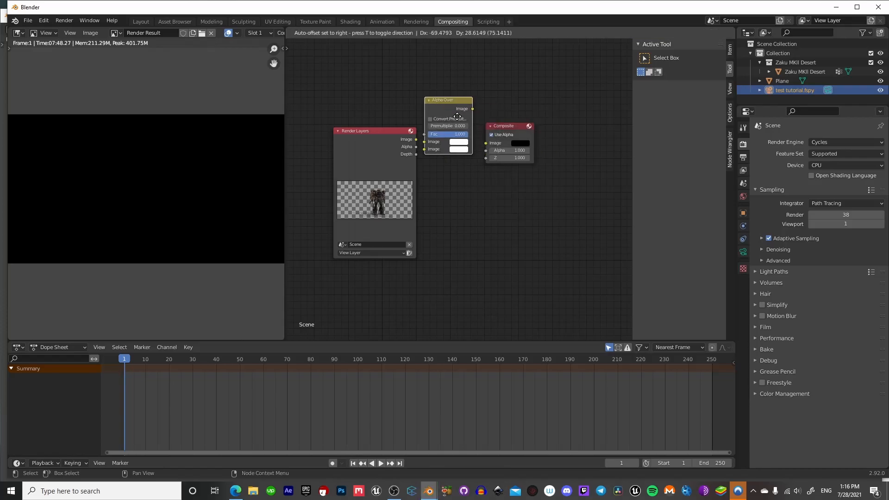
pyautogui.click(460, 119)
pyautogui.moveTo(512, 125); pyautogui.dragTo(547, 122)
pyautogui.moveTo(450, 102); pyautogui.dragTo(470, 102)
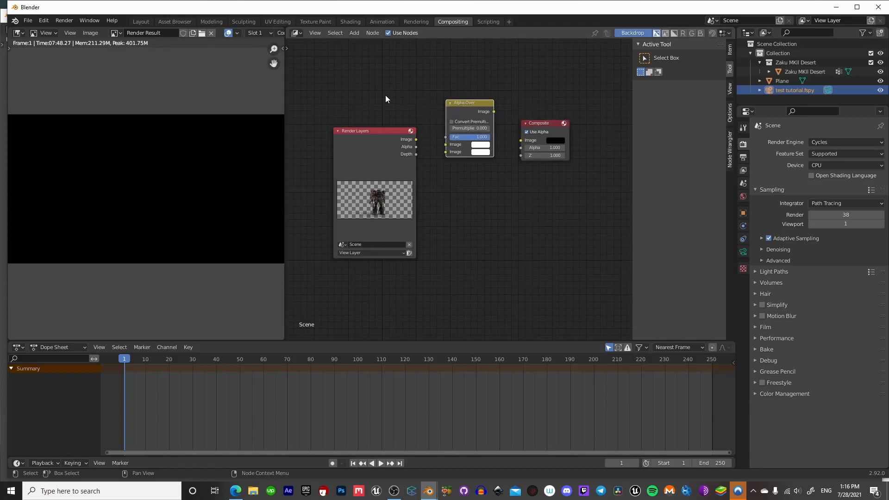
# Step: Add an Image input node above the Render Layers node in the compositor
pyautogui.hotkey('shift', 'a')
pyautogui.click(355, 103)
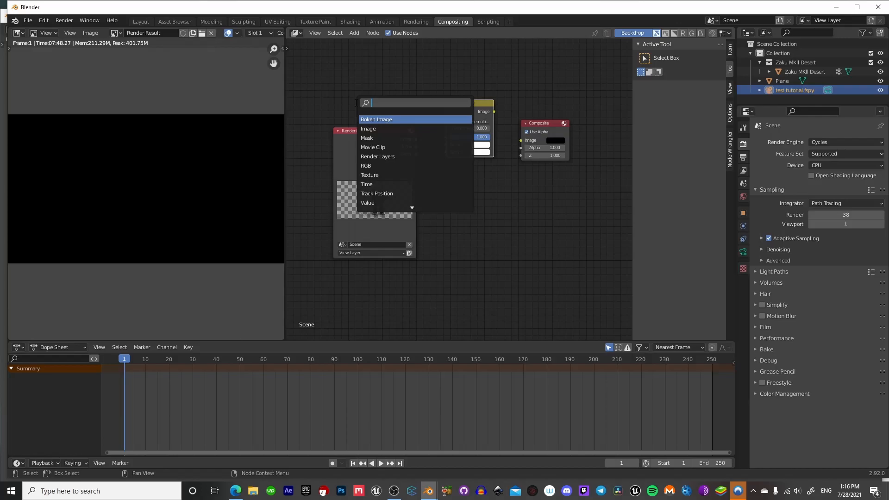
pyautogui.click(368, 129)
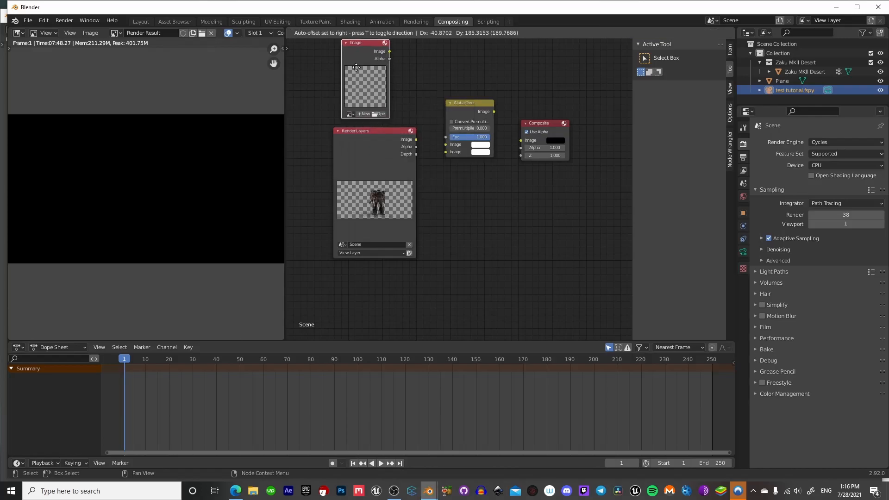
pyautogui.click(363, 72)
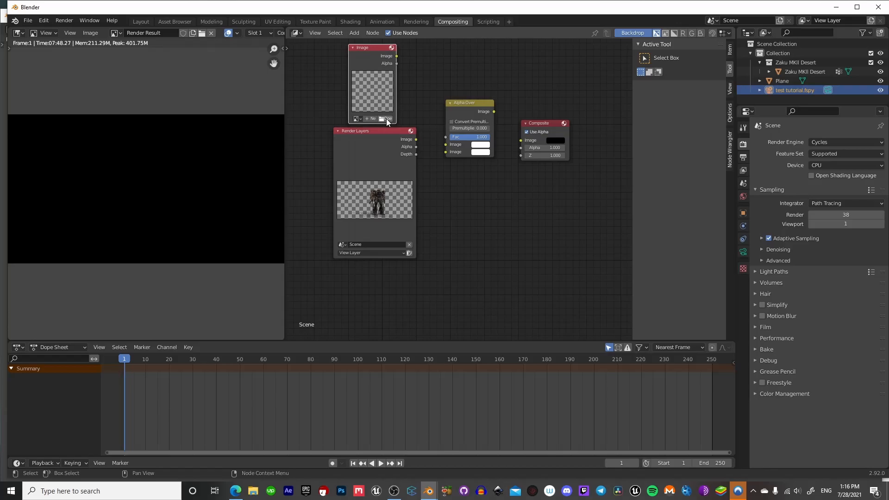
# Step: Load herkulessaulen.jpg from the hdris folder on the desktop into the new Image node
pyautogui.click(386, 118)
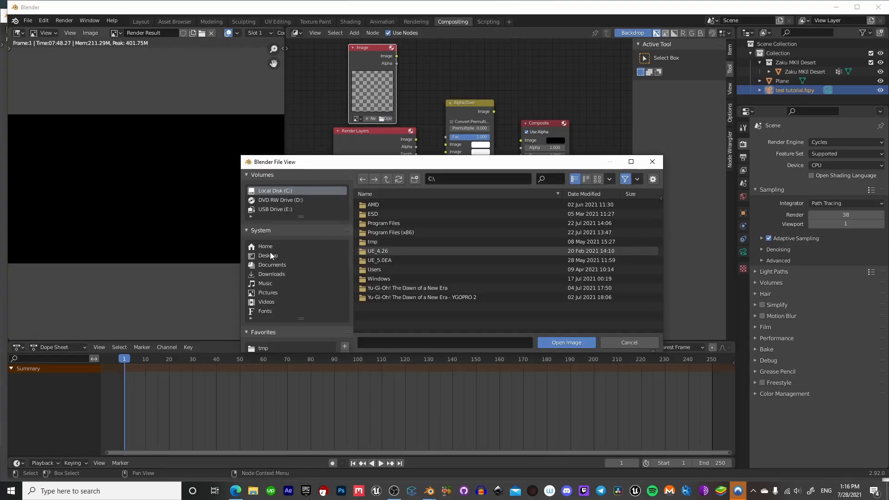
pyautogui.click(269, 255)
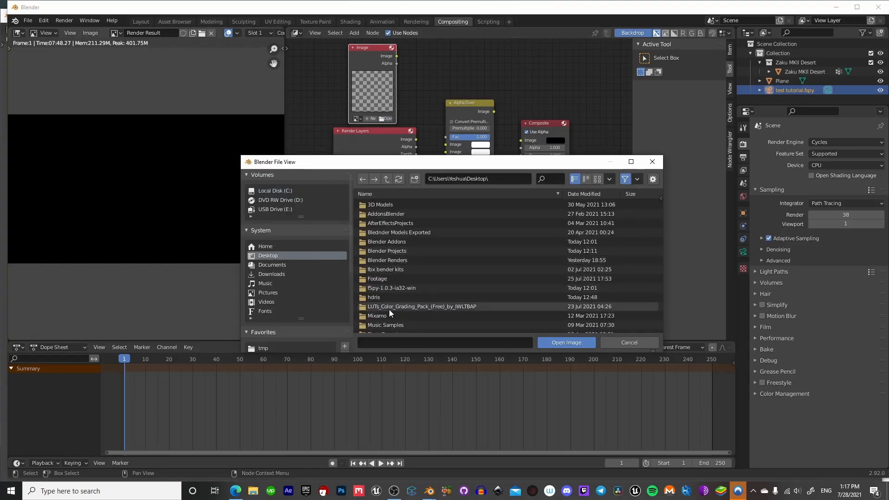
pyautogui.doubleClick(386, 296)
pyautogui.click(408, 205)
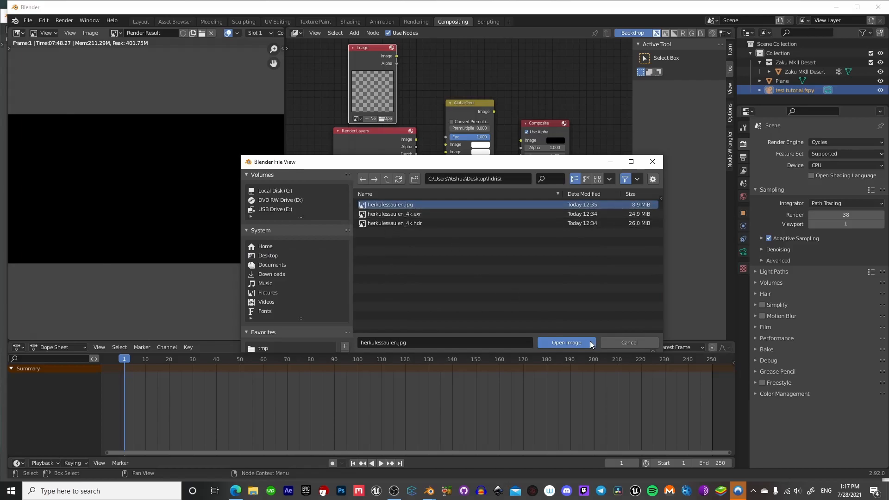
pyautogui.click(573, 342)
# Step: Separate the two input nodes, then wire the background image and Render Layers into Alpha Over's first and second Image inputs and its output to Composite
pyautogui.moveTo(372, 53); pyautogui.dragTo(371, 33)
pyautogui.moveTo(447, 265); pyautogui.dragTo(469, 350, button='middle')
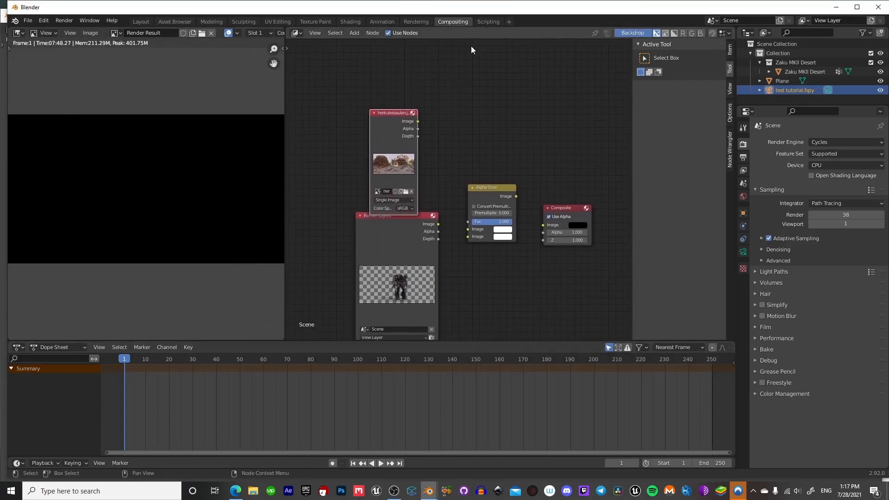
pyautogui.moveTo(402, 113); pyautogui.dragTo(402, 100)
pyautogui.moveTo(406, 212); pyautogui.dragTo(378, 215)
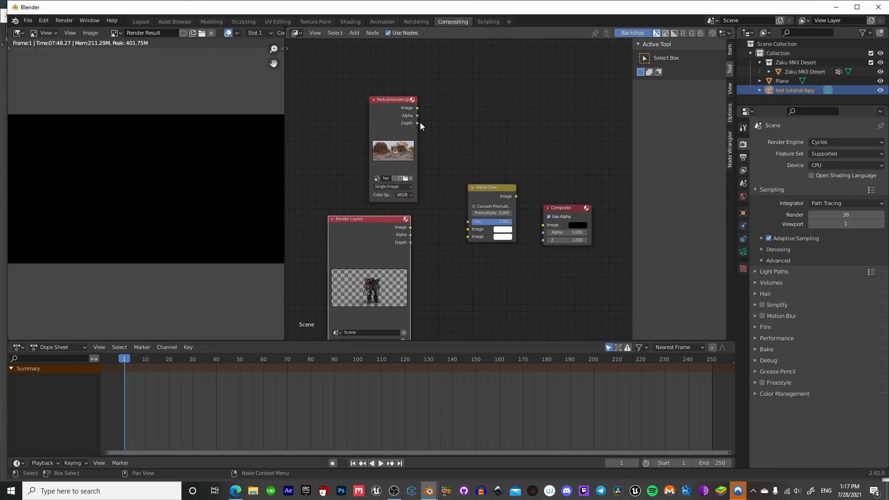
pyautogui.moveTo(418, 108); pyautogui.dragTo(472, 230)
pyautogui.moveTo(410, 227); pyautogui.dragTo(468, 237)
pyautogui.moveTo(516, 197); pyautogui.dragTo(574, 193)
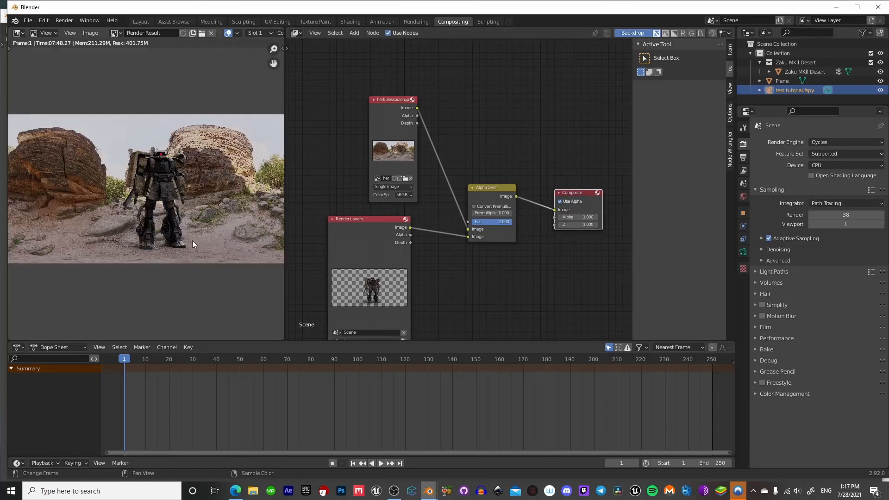
# Step: Examine the composited robot against the background in the Render Result, checking its noise and details up close and in full frame
pyautogui.scroll(7, 209, 177)
pyautogui.scroll(-5, 223, 194)
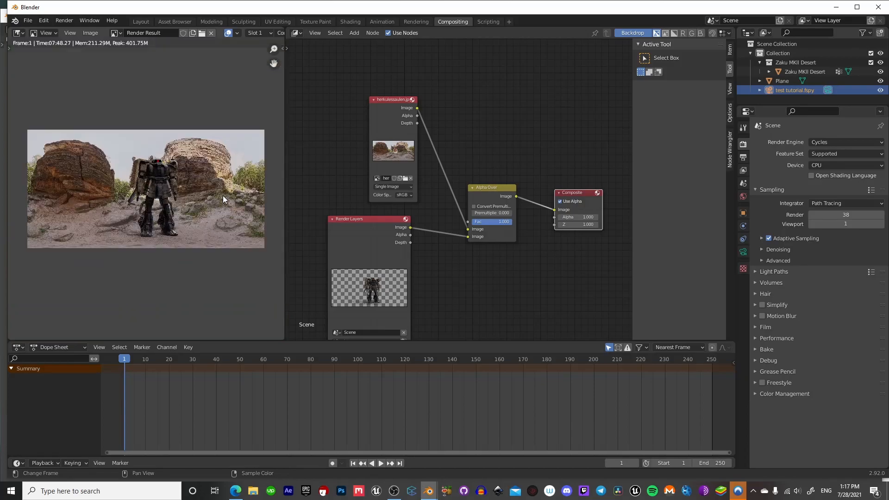
pyautogui.scroll(5, 223, 195)
pyautogui.scroll(5, 223, 196)
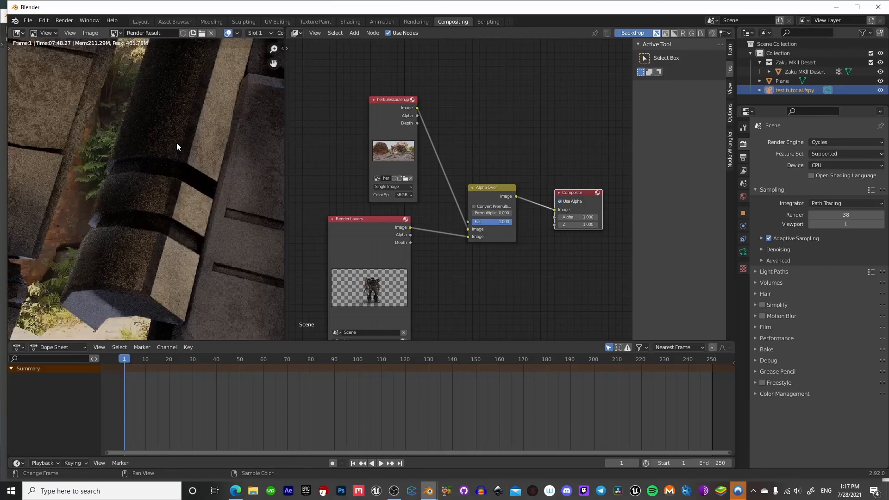
pyautogui.scroll(-2, 251, 194)
pyautogui.scroll(-4, 222, 154)
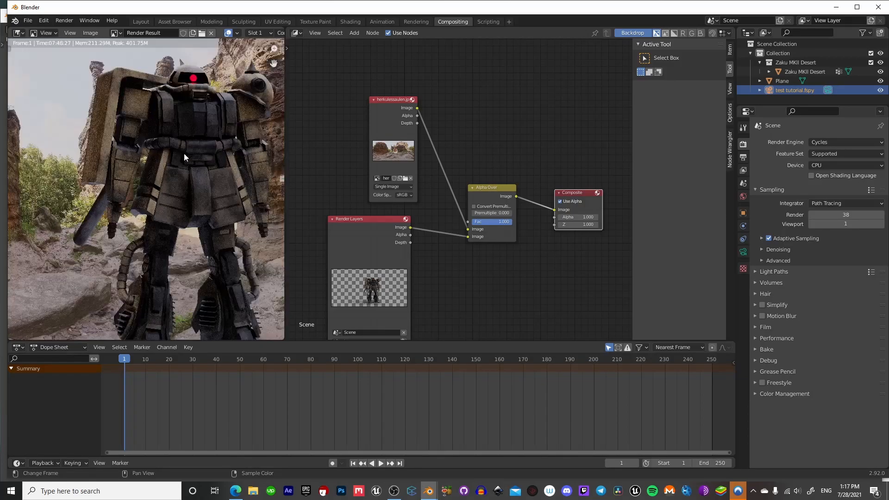
pyautogui.scroll(-5, 198, 157)
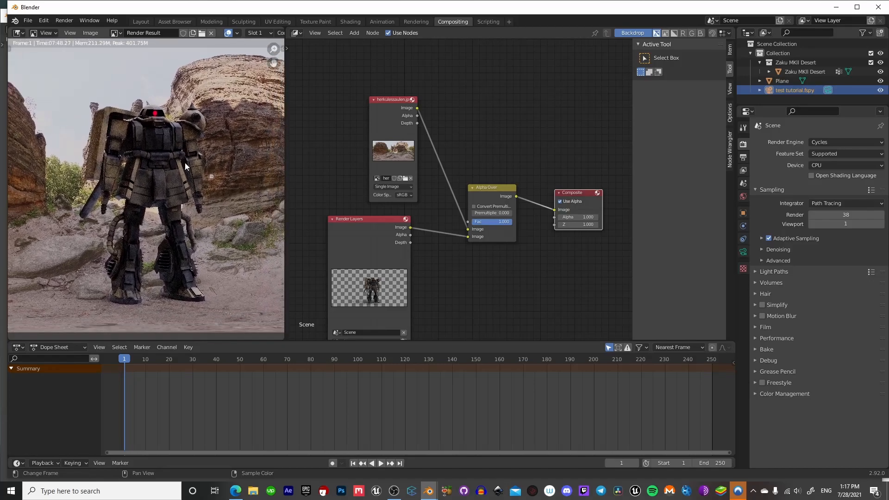
pyautogui.moveTo(197, 191); pyautogui.dragTo(179, 193, button='middle')
pyautogui.scroll(2, 181, 193)
pyautogui.scroll(-3, 181, 193)
pyautogui.scroll(1, 181, 193)
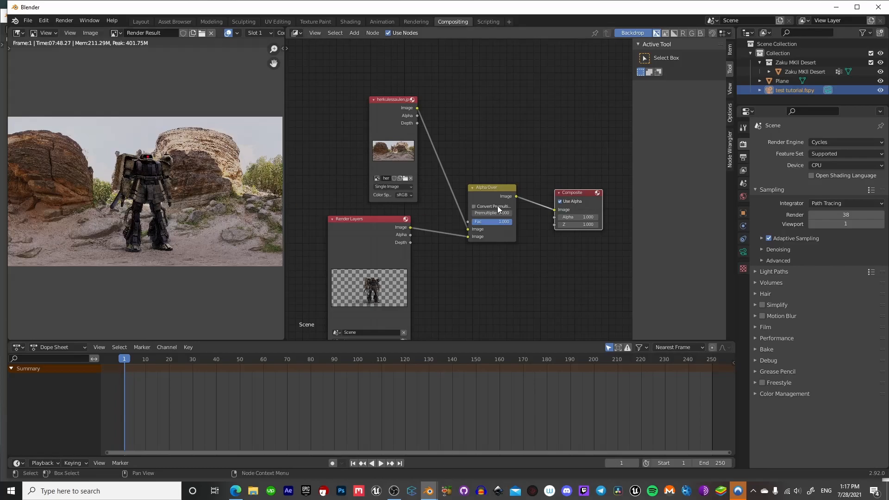
pyautogui.scroll(4, 155, 196)
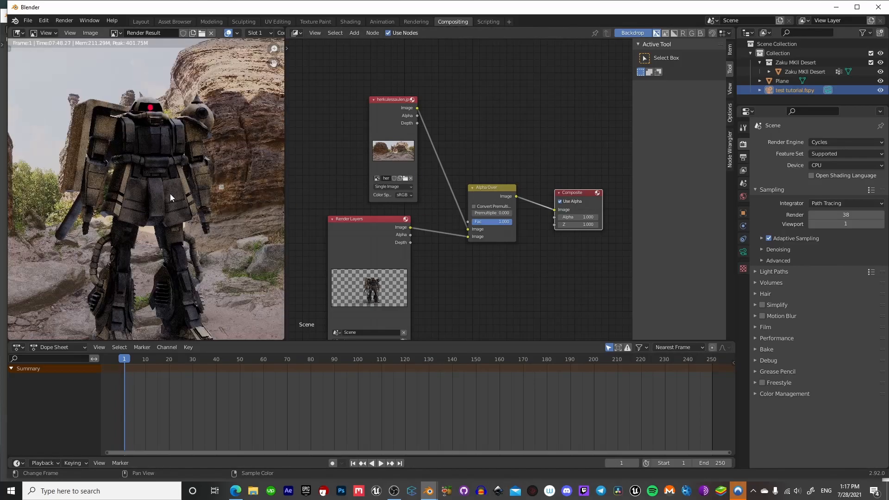
pyautogui.scroll(-2, 202, 191)
pyautogui.press('Home')
# Step: Spread the compositor nodes apart and insert a Denoise node on the link between Alpha Over and Composite
pyautogui.moveTo(485, 183); pyautogui.dragTo(495, 151)
pyautogui.moveTo(563, 194); pyautogui.dragTo(599, 193)
pyautogui.moveTo(392, 105); pyautogui.dragTo(362, 106)
pyautogui.hotkey('shift', 'a')
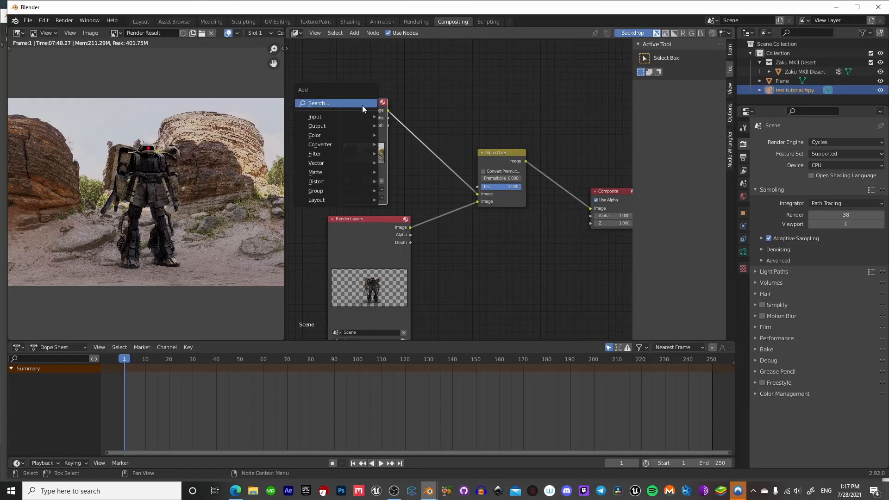
pyautogui.click(362, 105)
pyautogui.write('deno')
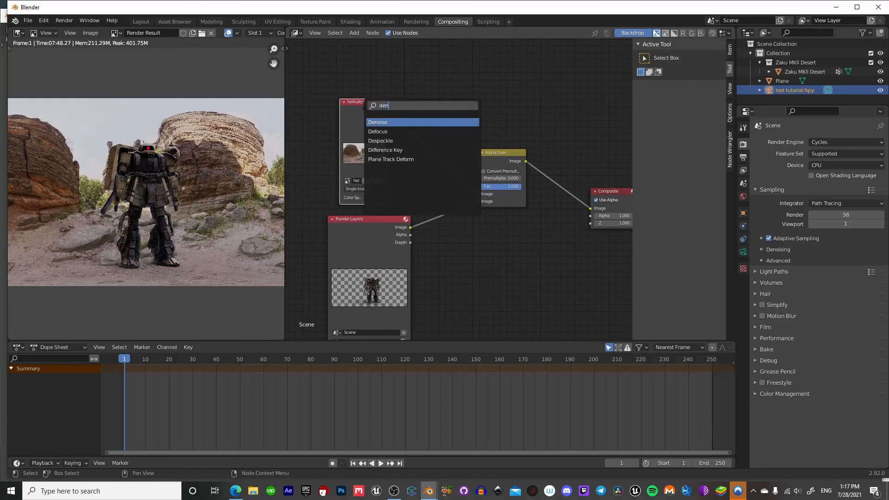
pyautogui.click(426, 122)
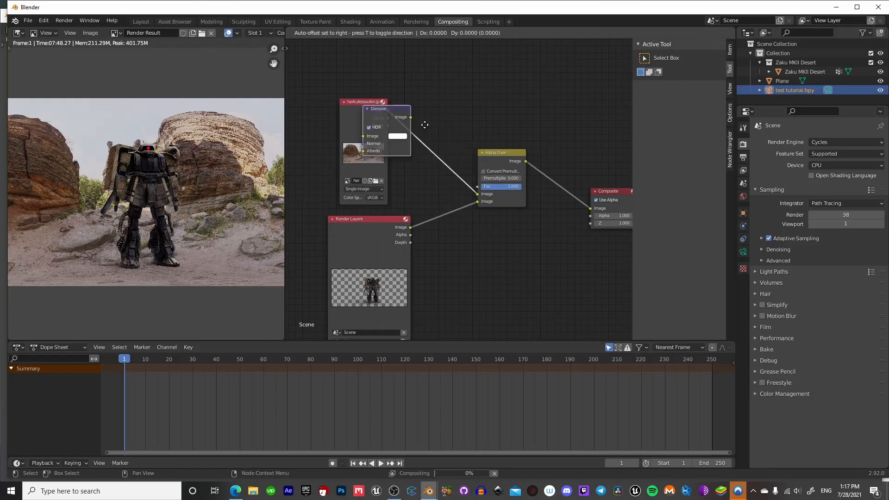
pyautogui.click(592, 178)
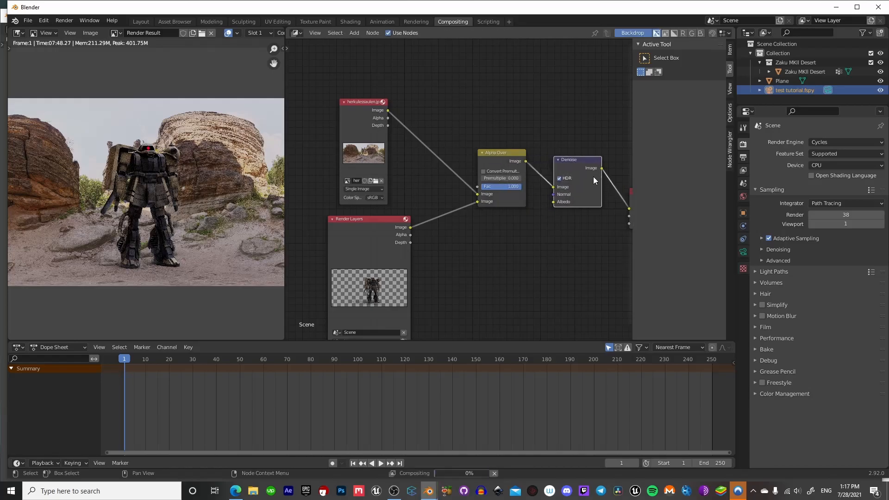
pyautogui.moveTo(573, 135); pyautogui.dragTo(471, 143, button='middle')
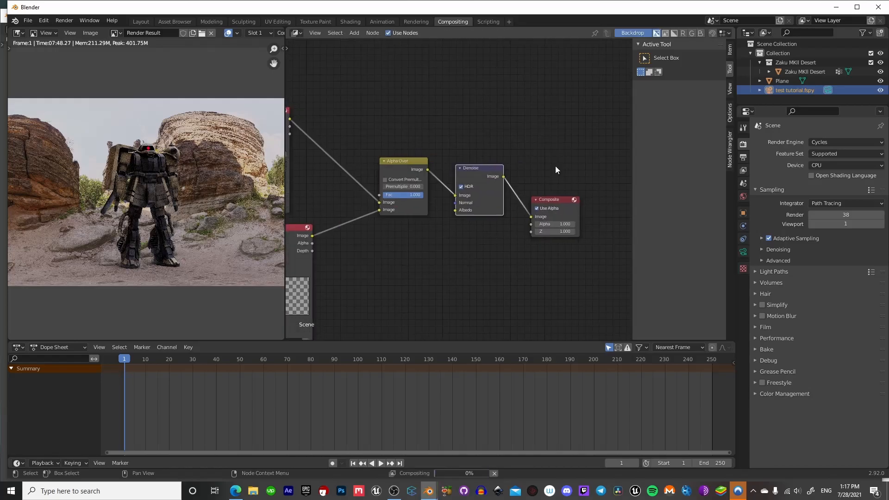
pyautogui.moveTo(555, 165); pyautogui.dragTo(539, 164, button='middle')
# Step: Examine the node chain running from Render Layers through Denoise into Alpha Over's second Image input and on to Composite
pyautogui.scroll(3, 532, 174)
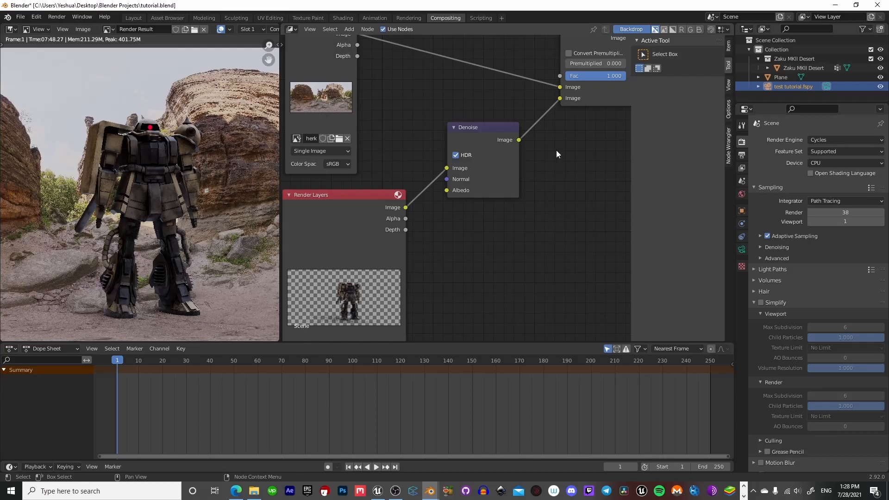
pyautogui.scroll(-1, 548, 185)
pyautogui.moveTo(547, 185); pyautogui.dragTo(436, 239, button='middle')
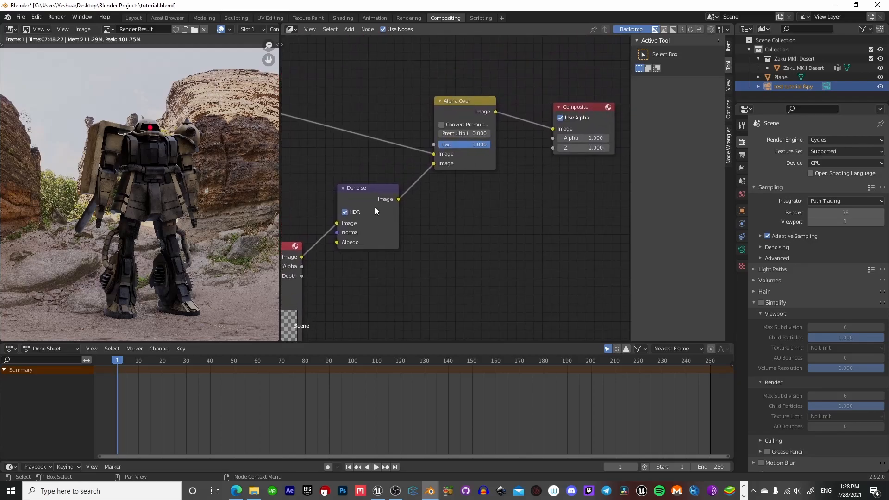
pyautogui.moveTo(383, 180); pyautogui.dragTo(425, 158, button='middle')
pyautogui.moveTo(194, 222); pyautogui.dragTo(92, 223, button='middle')
pyautogui.moveTo(407, 240); pyautogui.dragTo(451, 214, button='middle')
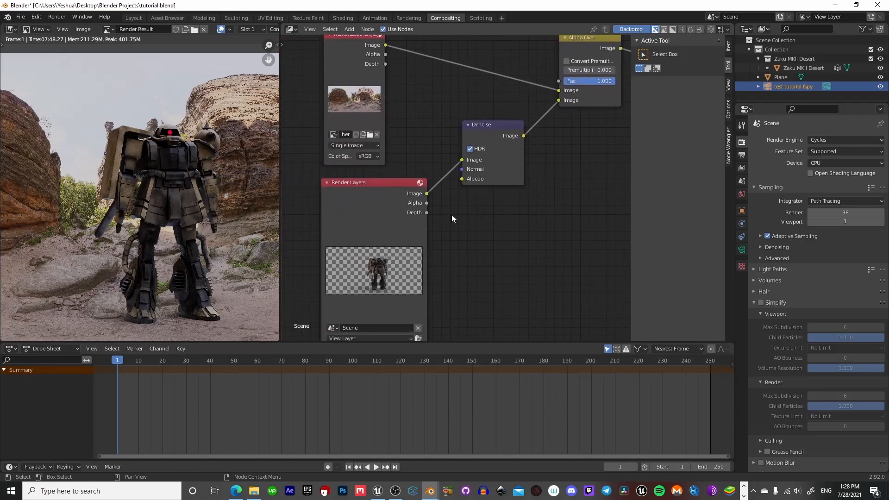
# Step: Inspect the denoised robot in the Render Result, checking its armour, legs, ground contact and overall fit with the background
pyautogui.moveTo(212, 185)
pyautogui.mouseDown(button='middle')
pyautogui.moveTo(213, 132)
pyautogui.moveTo(201, 172)
pyautogui.mouseUp(button='middle')
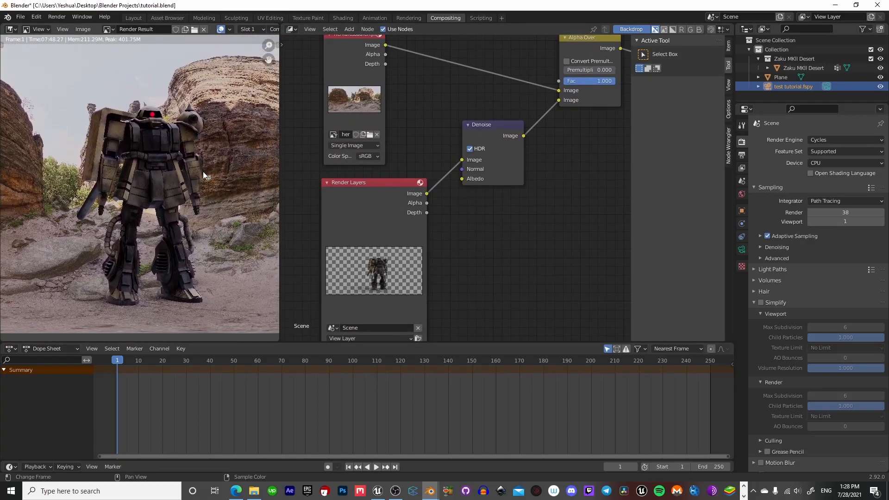
pyautogui.scroll(4, 173, 190)
pyautogui.scroll(-1, 173, 190)
pyautogui.scroll(-2, 174, 190)
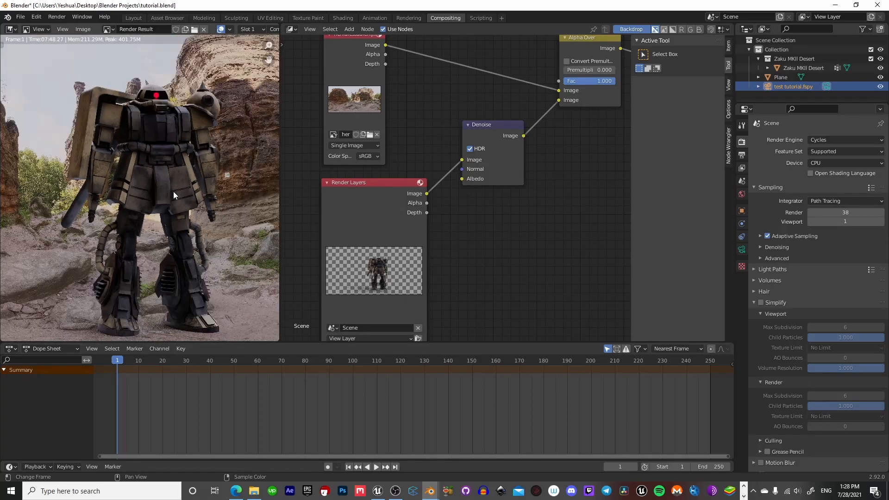
pyautogui.moveTo(187, 242); pyautogui.dragTo(187, 162, button='middle')
pyautogui.moveTo(195, 199); pyautogui.dragTo(202, 284, button='middle')
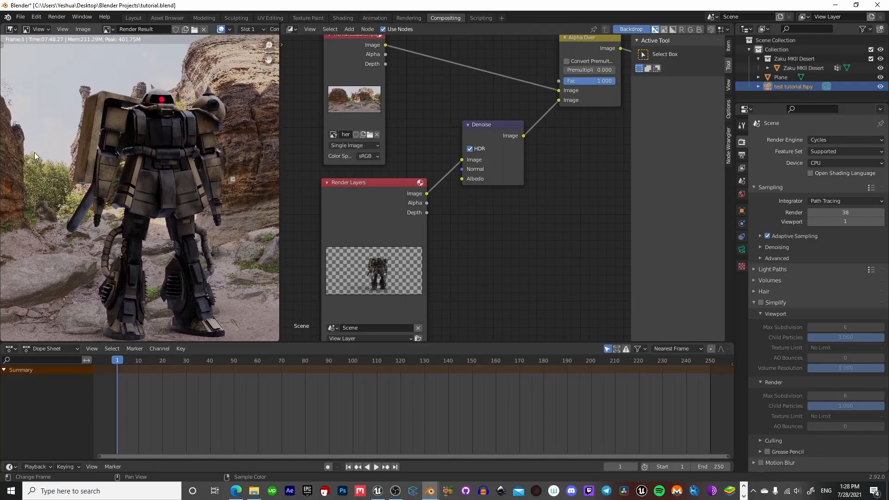
pyautogui.scroll(4, 174, 187)
pyautogui.moveTo(56, 171); pyautogui.dragTo(158, 264, button='middle')
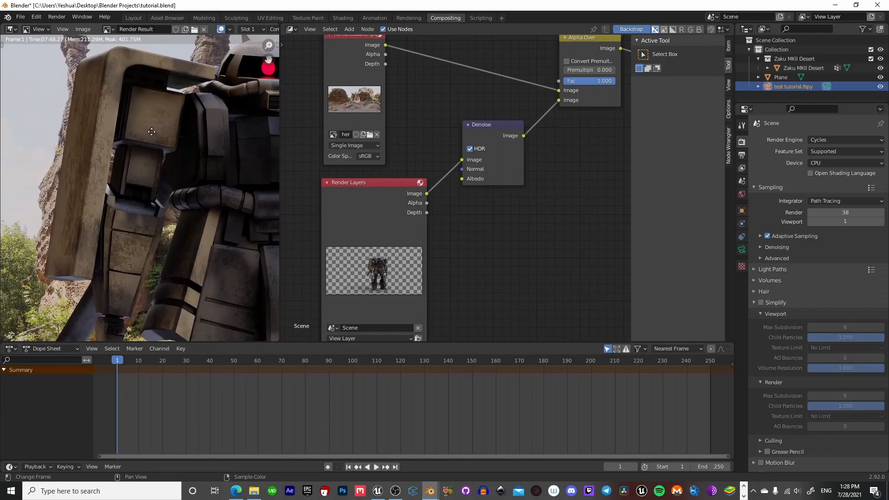
pyautogui.moveTo(162, 127); pyautogui.dragTo(85, 162, button='middle')
pyautogui.scroll(-4, 179, 188)
pyautogui.moveTo(178, 188); pyautogui.dragTo(189, 138, button='middle')
pyautogui.scroll(-2, 190, 122)
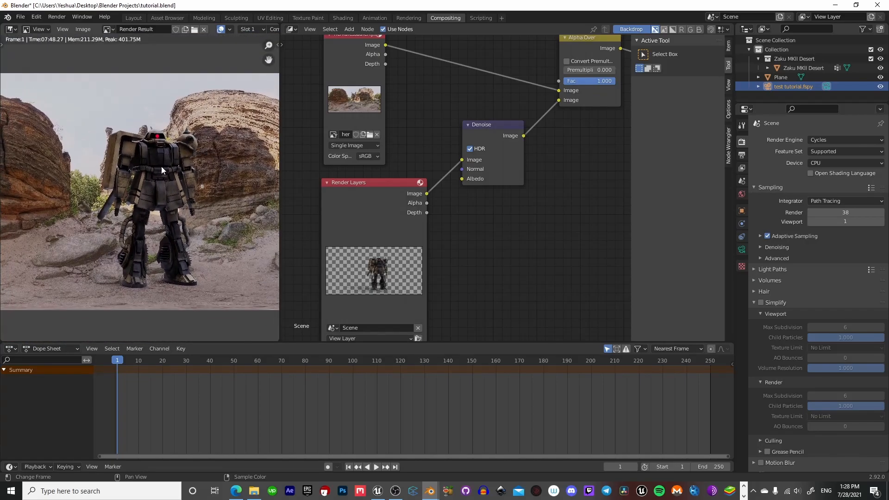
pyautogui.scroll(-3, 161, 166)
pyautogui.scroll(2, 176, 162)
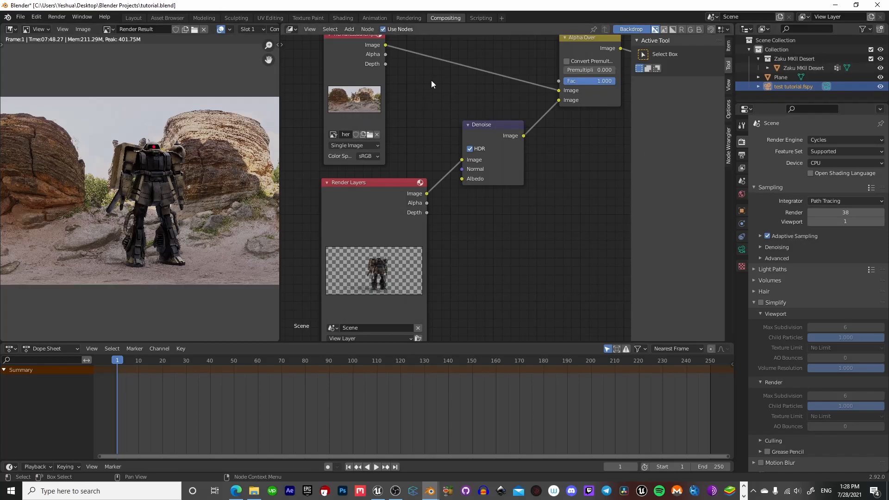
pyautogui.scroll(-2, 169, 163)
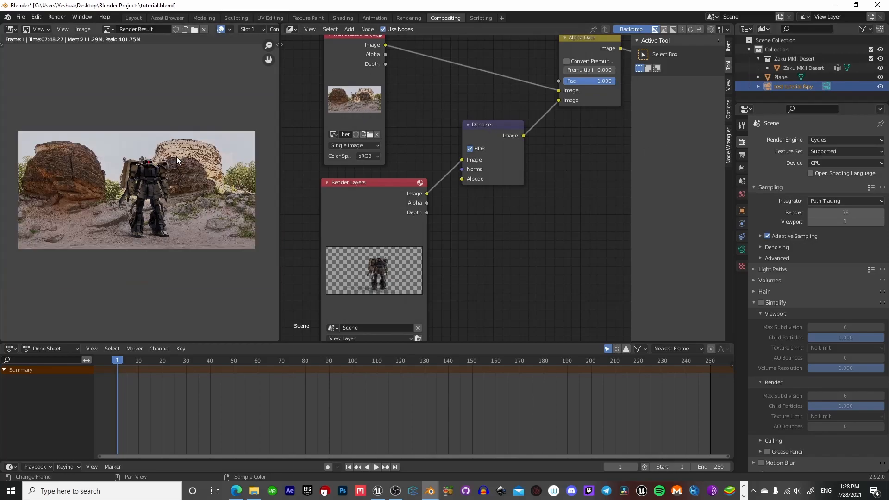
pyautogui.scroll(2, 134, 171)
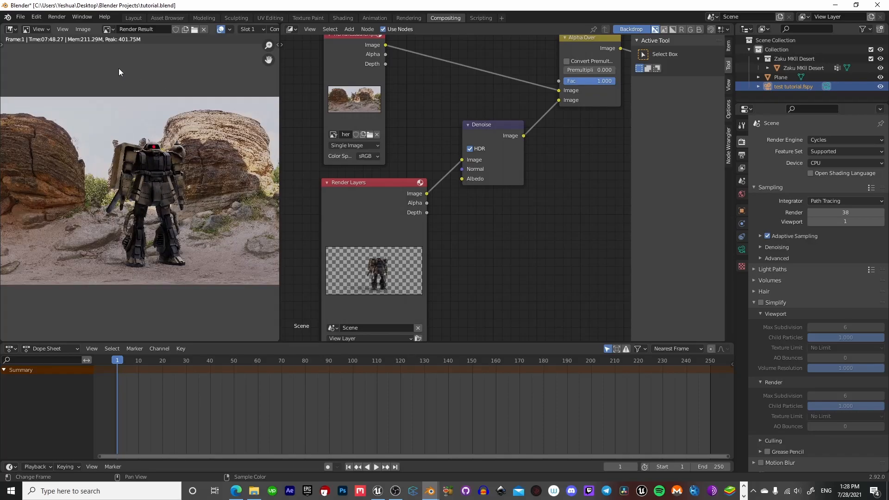
pyautogui.click(88, 29)
pyautogui.moveTo(116, 193); pyautogui.dragTo(87, 185, button='middle')
pyautogui.scroll(-2, 87, 186)
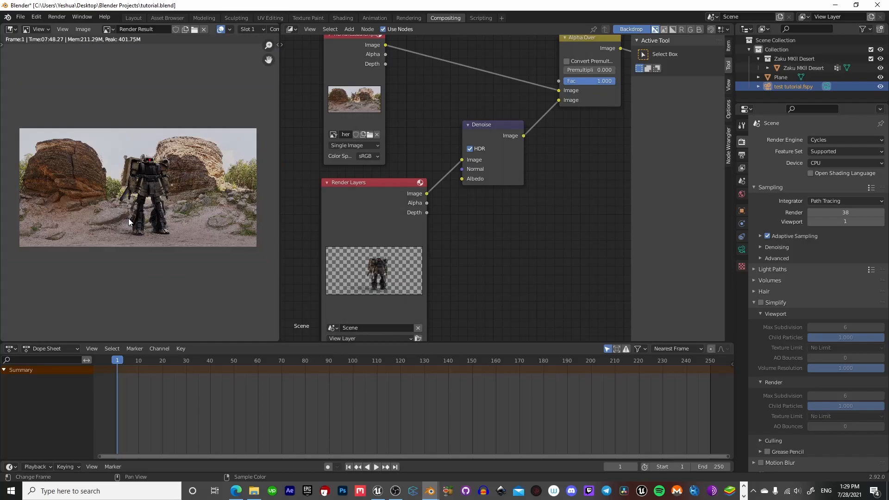